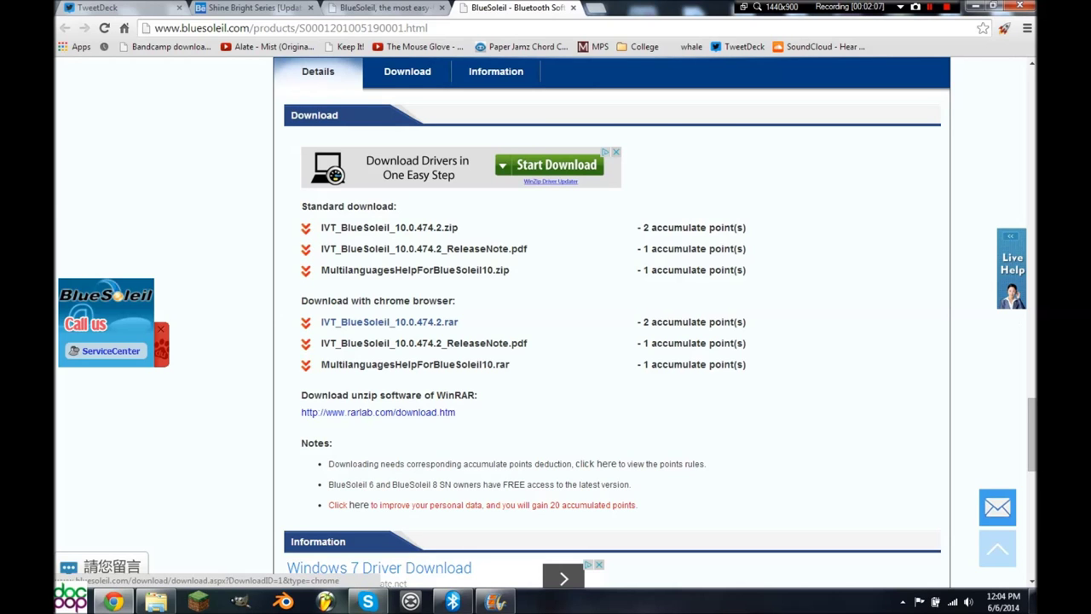
# Close the BlueSoleil 10 product page and the open GlovePIE045Free folder window
pyautogui.scroll(10, 546, 324)
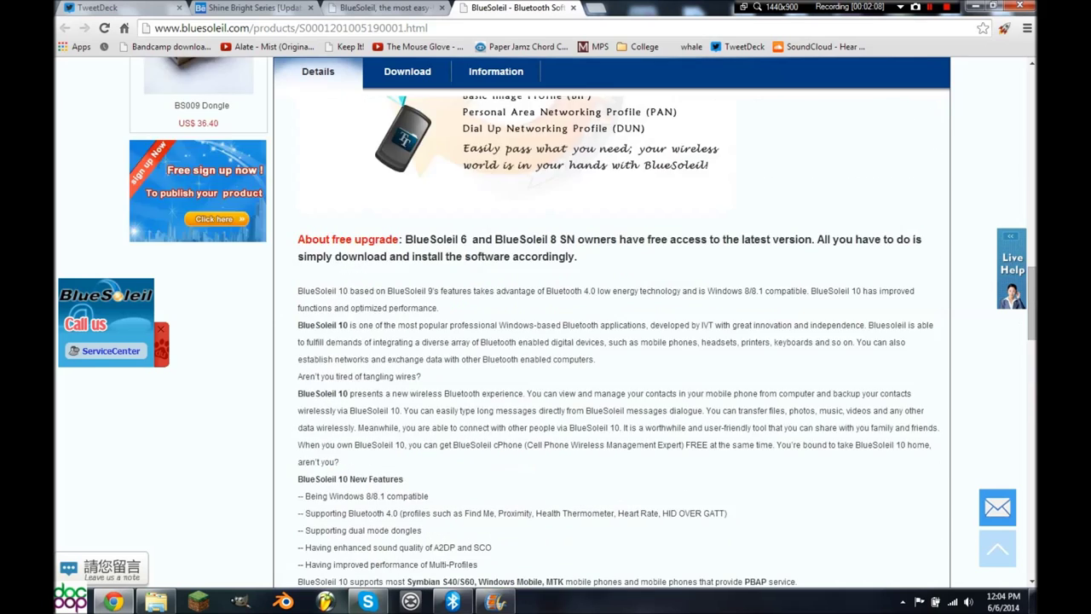
pyautogui.scroll(5, 546, 324)
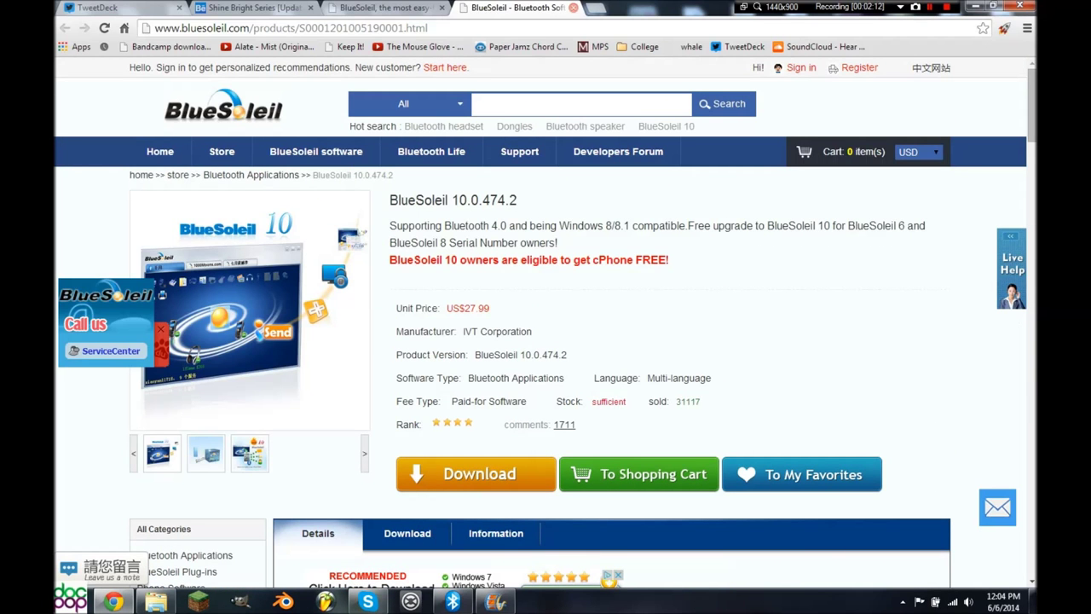
pyautogui.hotkey('ctrl', 'w')
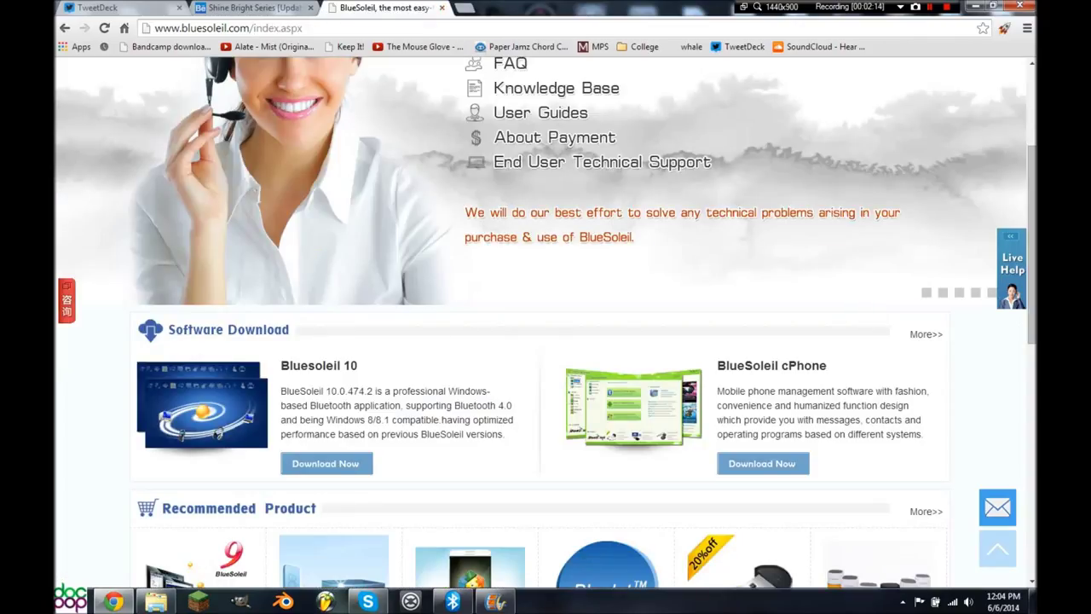
pyautogui.click(155, 601)
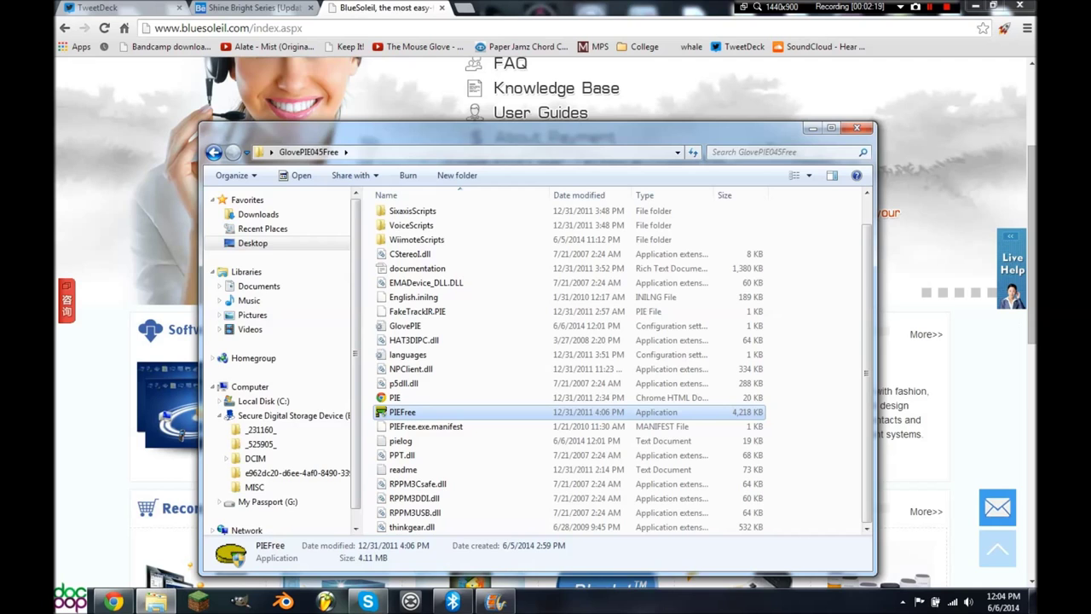
pyautogui.click(856, 127)
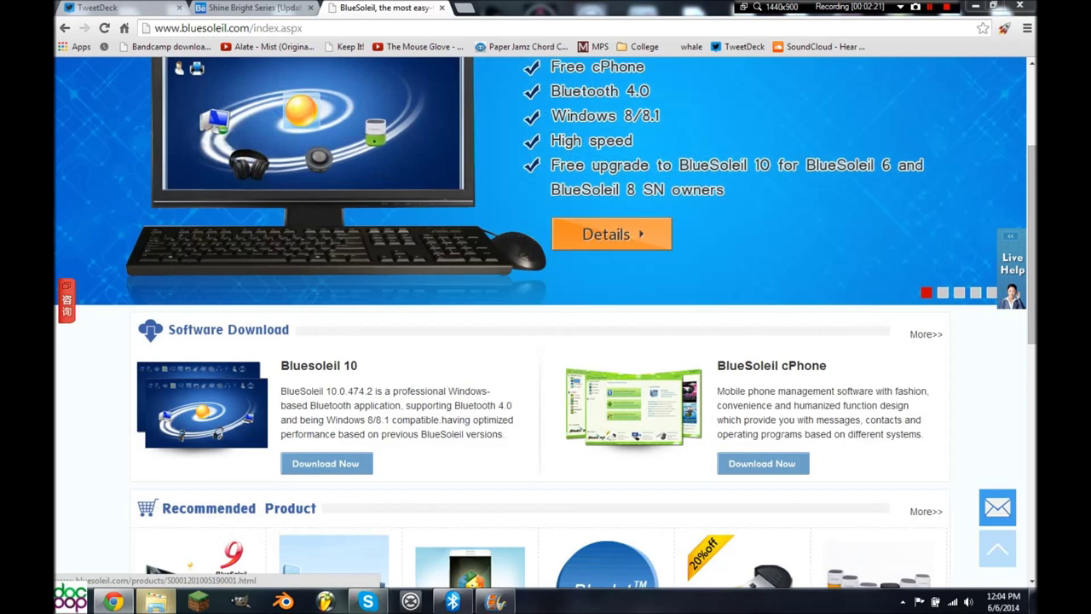
# In Windows Explorer, browse Downloads to the install folder inside IVT_BlueSoleil_10.0.474.2 and select the setup application
pyautogui.click(155, 601)
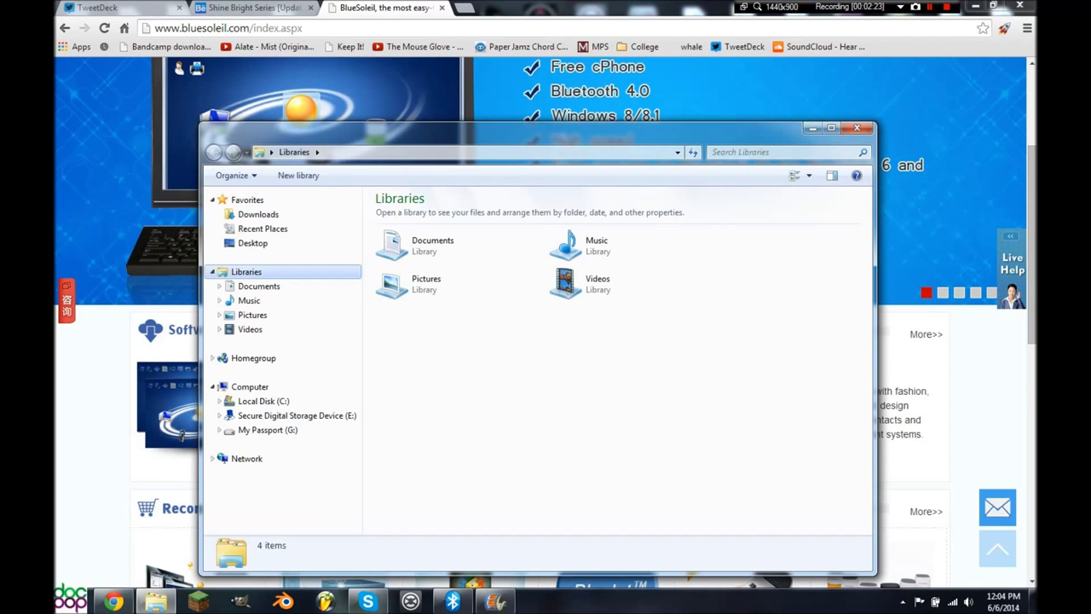
pyautogui.click(257, 214)
pyautogui.click(417, 445)
pyautogui.scroll(-4, 418, 440)
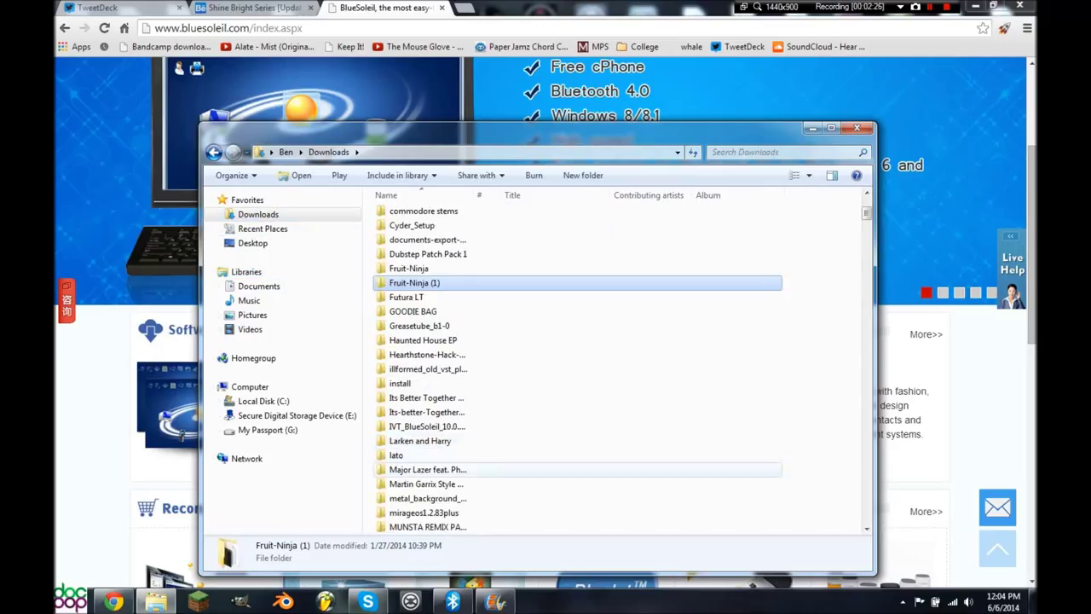
pyautogui.doubleClick(426, 426)
pyautogui.doubleClick(425, 215)
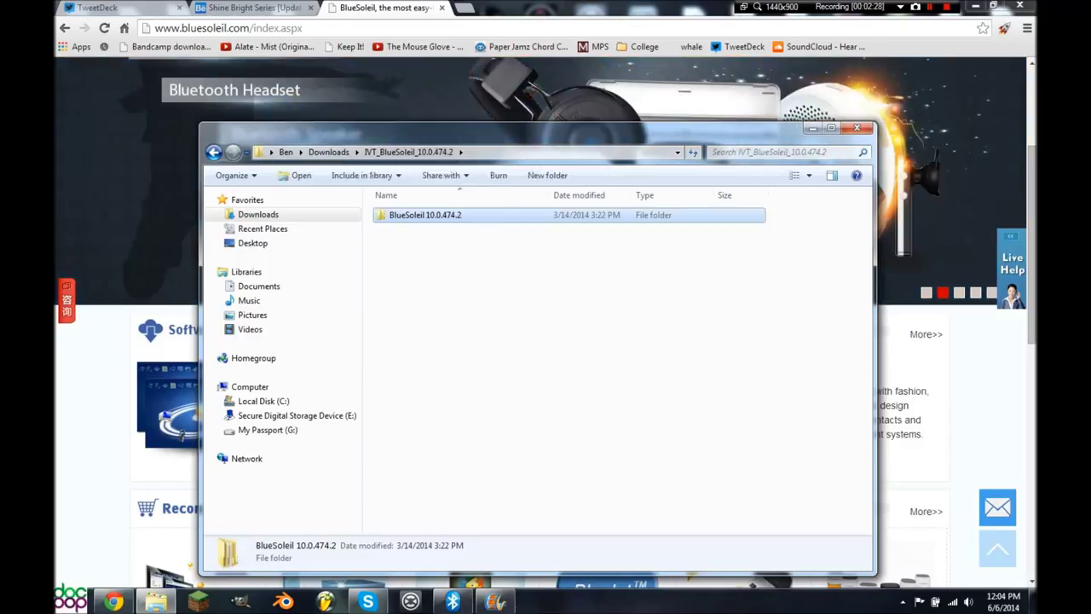
pyautogui.doubleClick(424, 215)
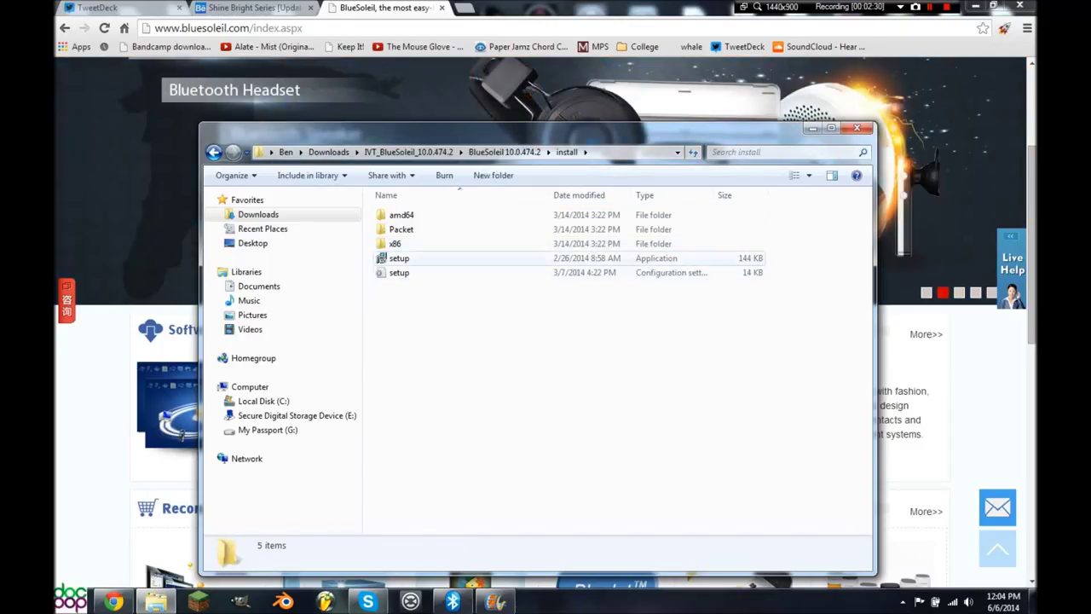
pyautogui.click(399, 259)
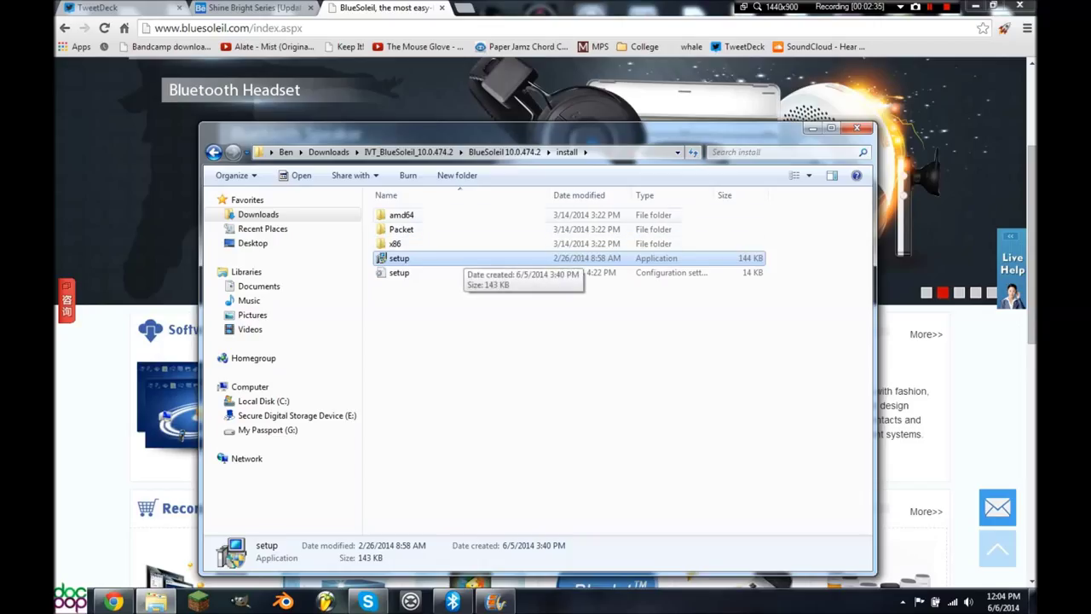
# View the properties of the setup application and close both the dialog and the folder window
pyautogui.moveTo(528, 130); pyautogui.dragTo(485, 111)
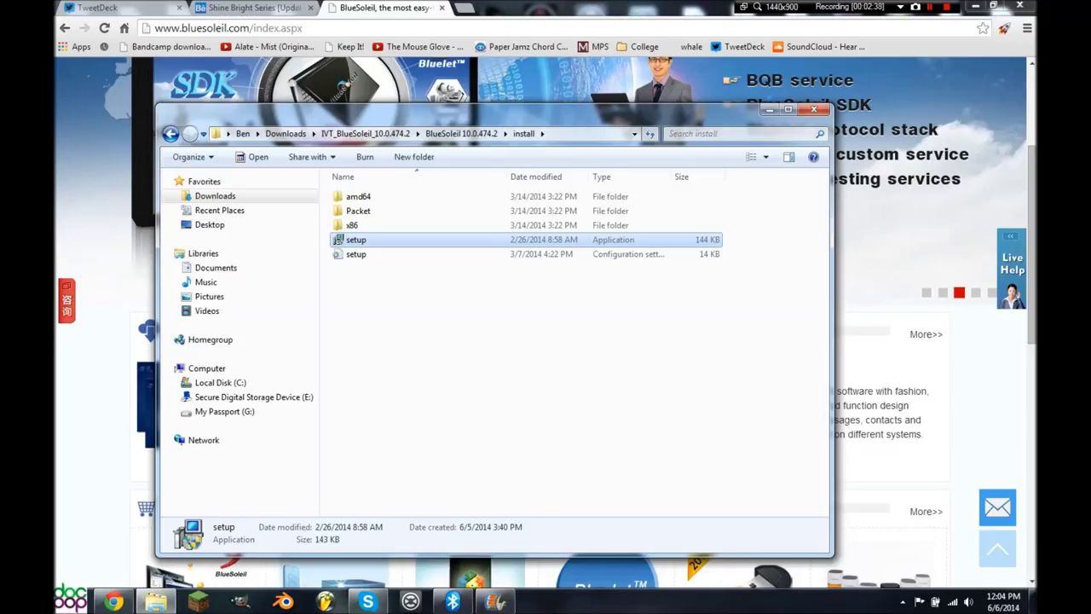
pyautogui.rightClick(356, 240)
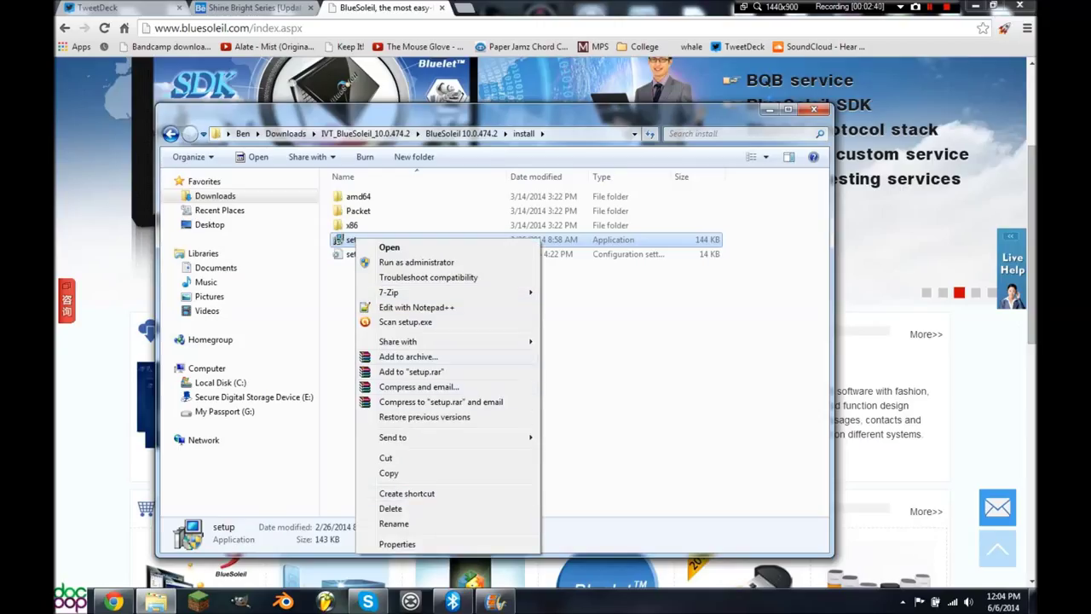
pyautogui.click(397, 544)
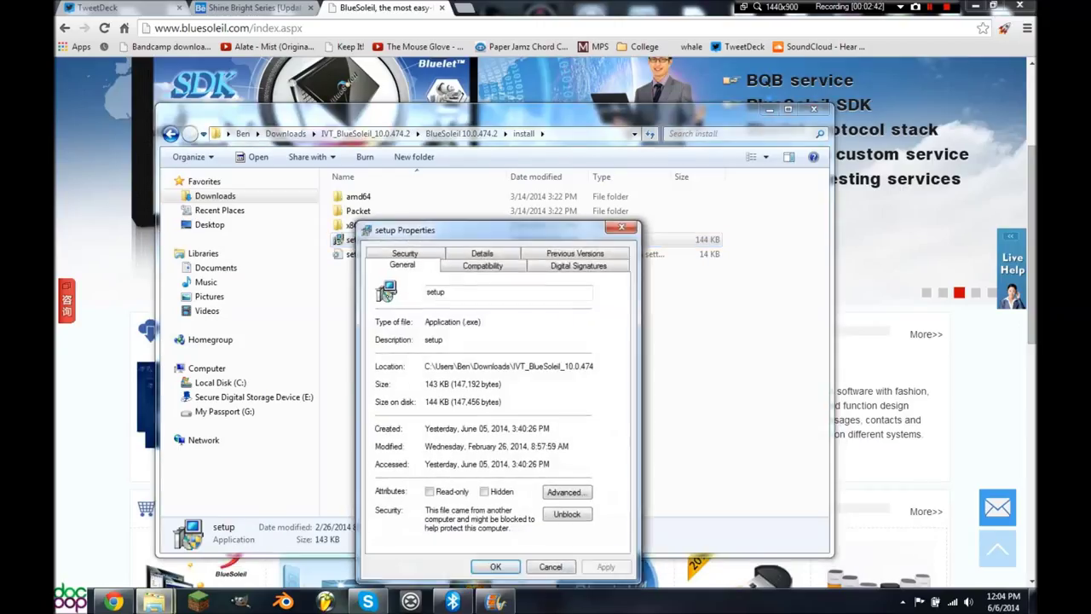
pyautogui.click(621, 228)
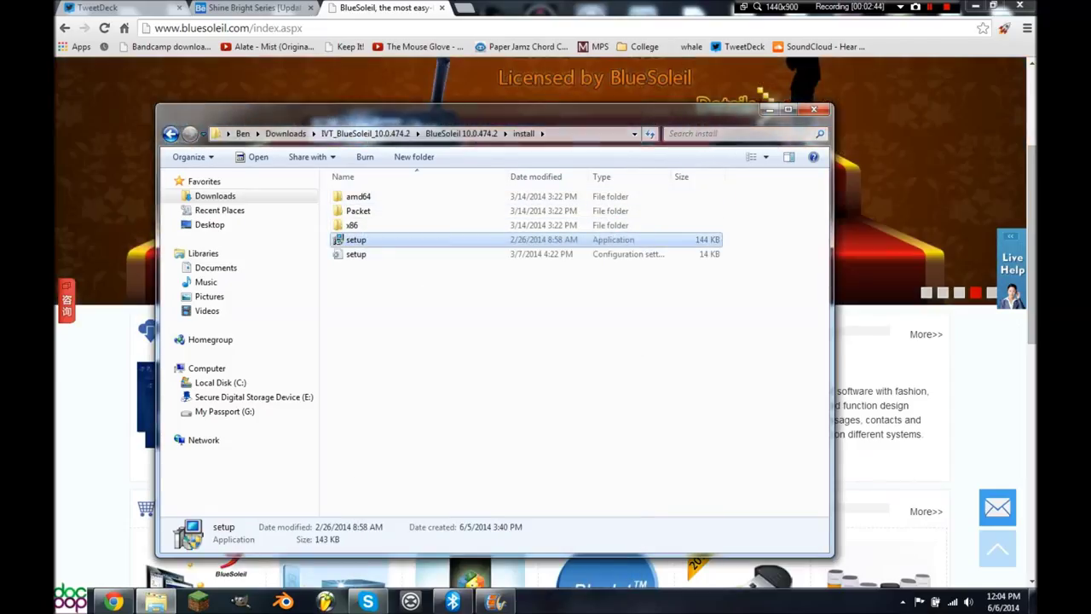
pyautogui.click(511, 298)
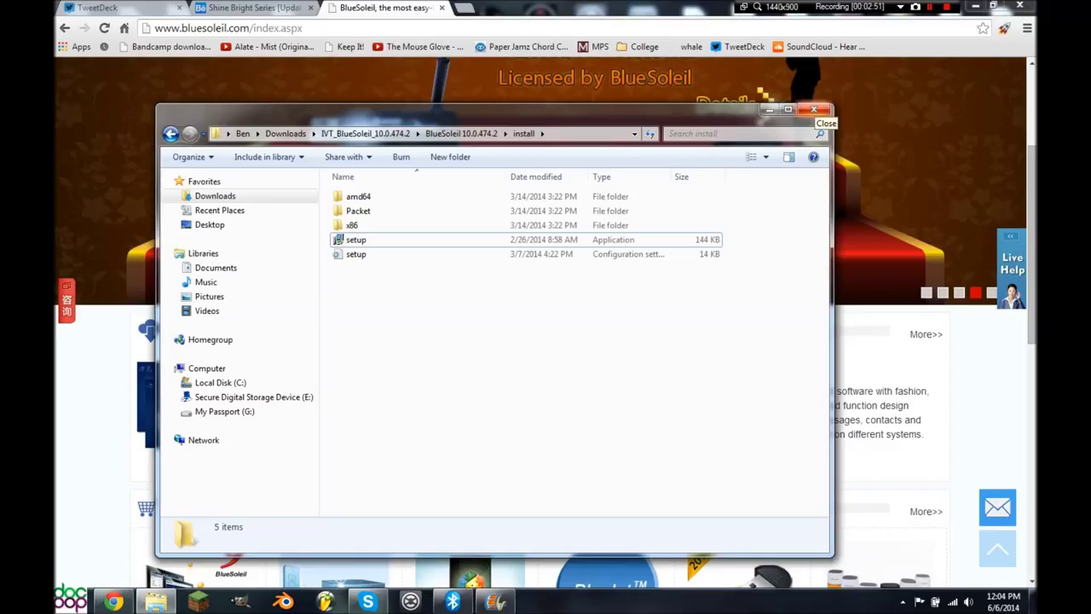
pyautogui.click(814, 109)
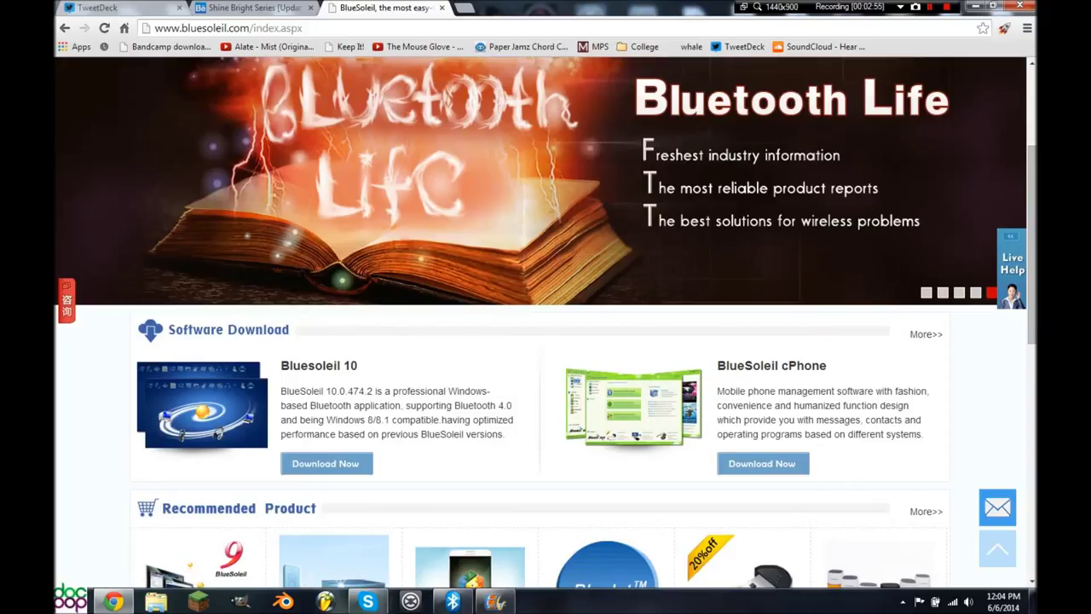
# Bring up the main window of the running BlueSoleil application
pyautogui.click(903, 602)
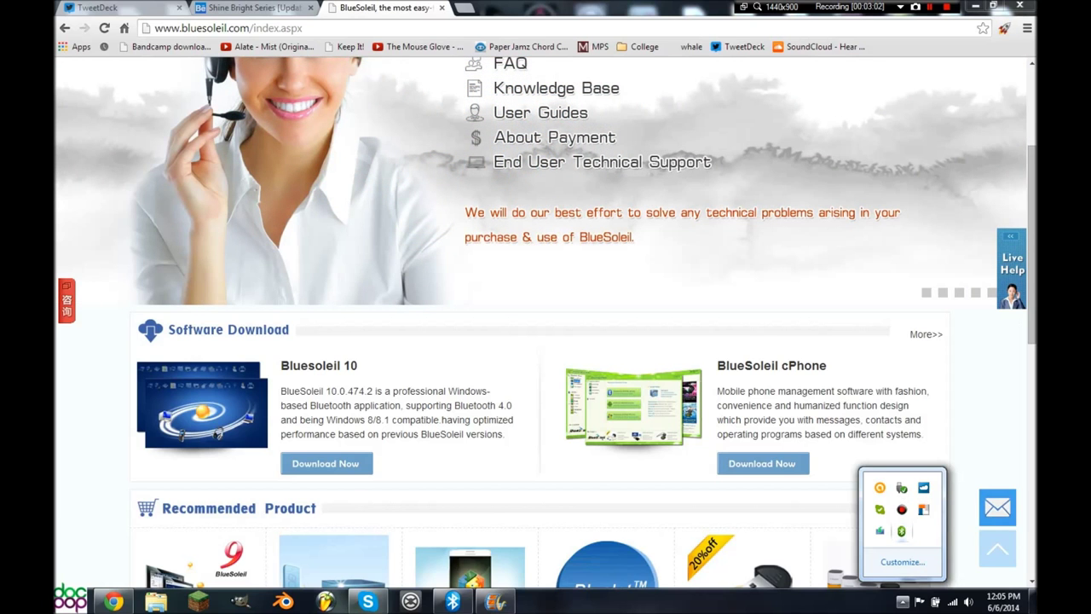
pyautogui.rightClick(901, 530)
pyautogui.click(938, 453)
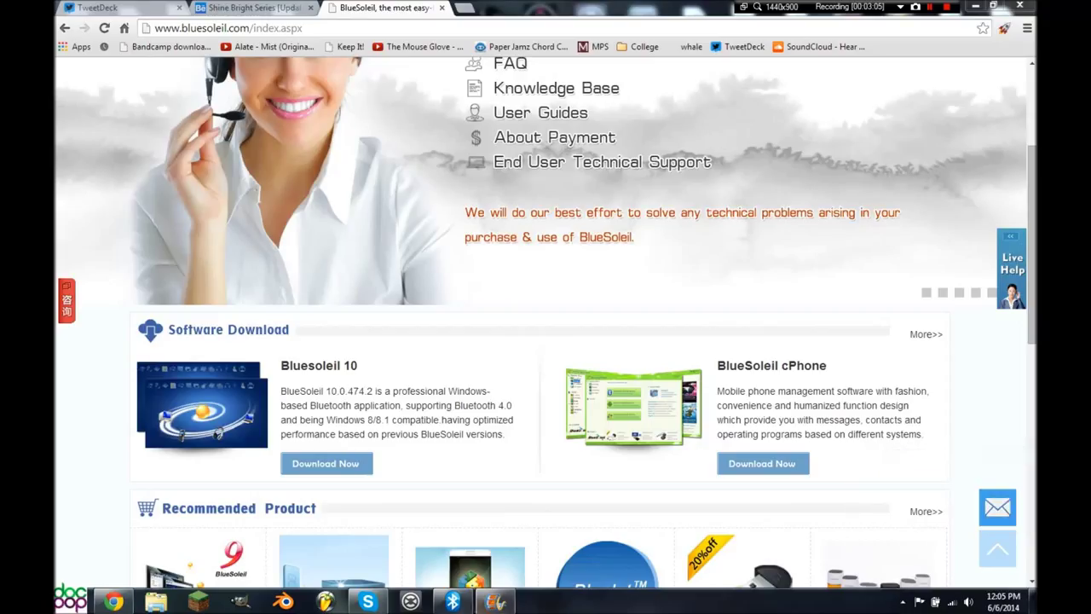
pyautogui.click(452, 601)
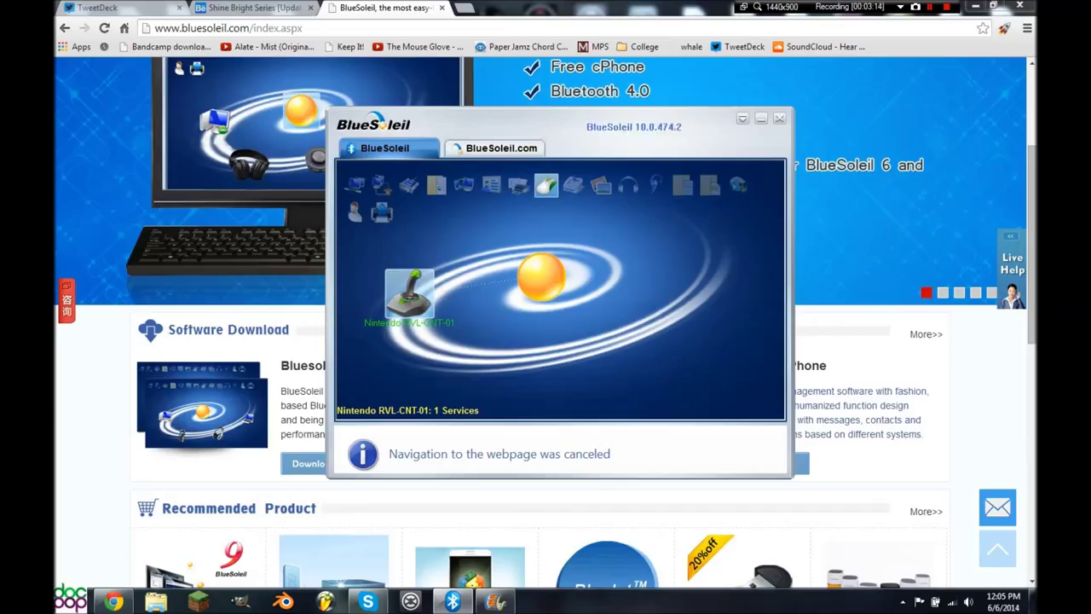
# Disconnect the Nintendo RVL-CNT-01 controller and delete it from the BlueSoleil devices
pyautogui.rightClick(393, 306)
pyautogui.click(430, 335)
pyautogui.rightClick(419, 288)
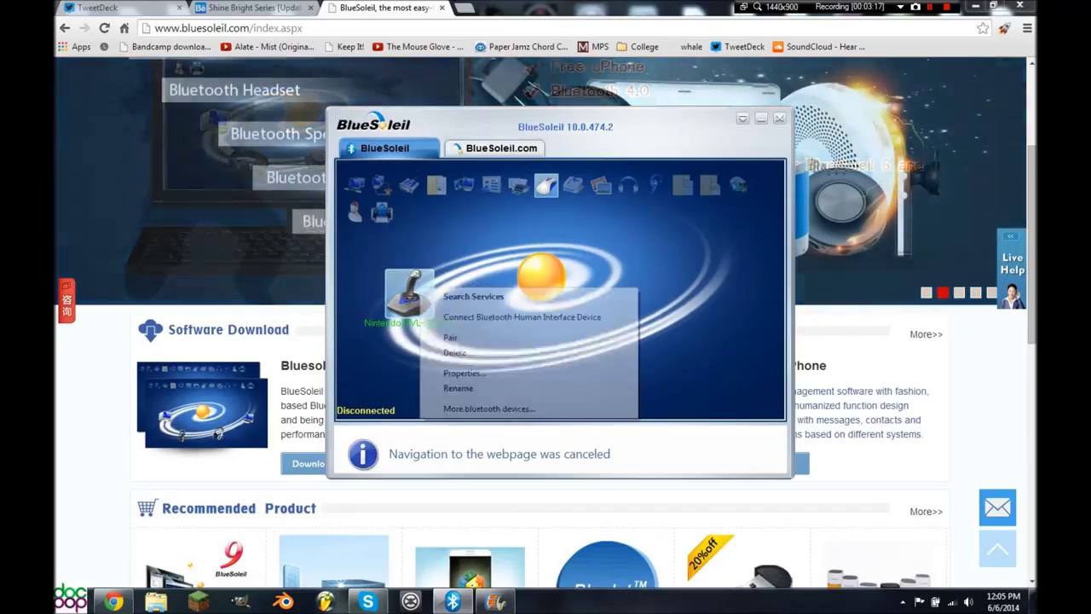
pyautogui.click(454, 352)
pyautogui.click(616, 332)
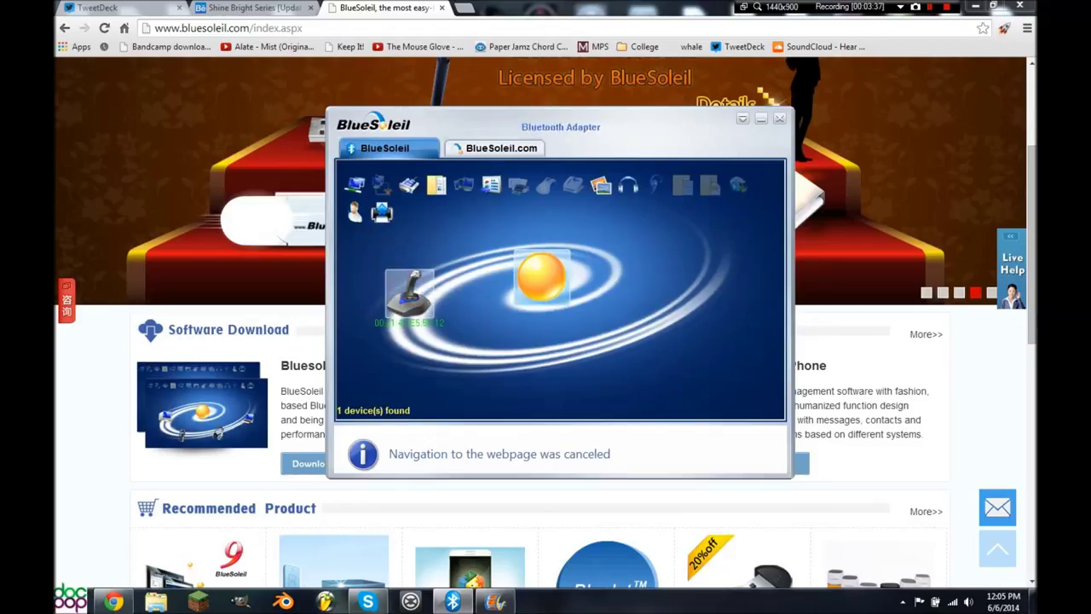
# Search the services of the rediscovered joystick device and retrieve its device name
pyautogui.rightClick(414, 307)
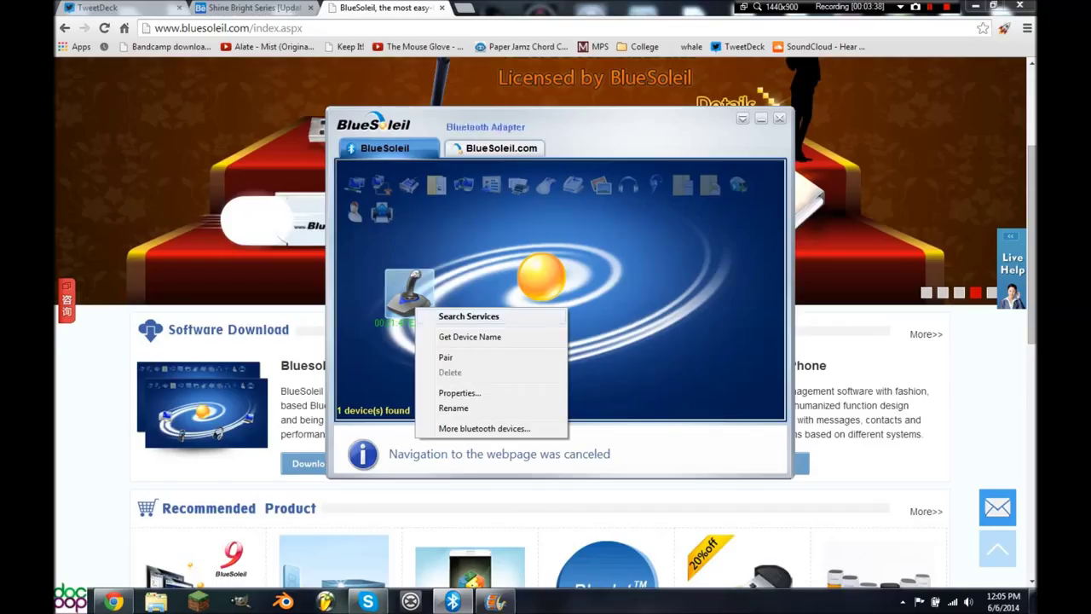
pyautogui.click(469, 316)
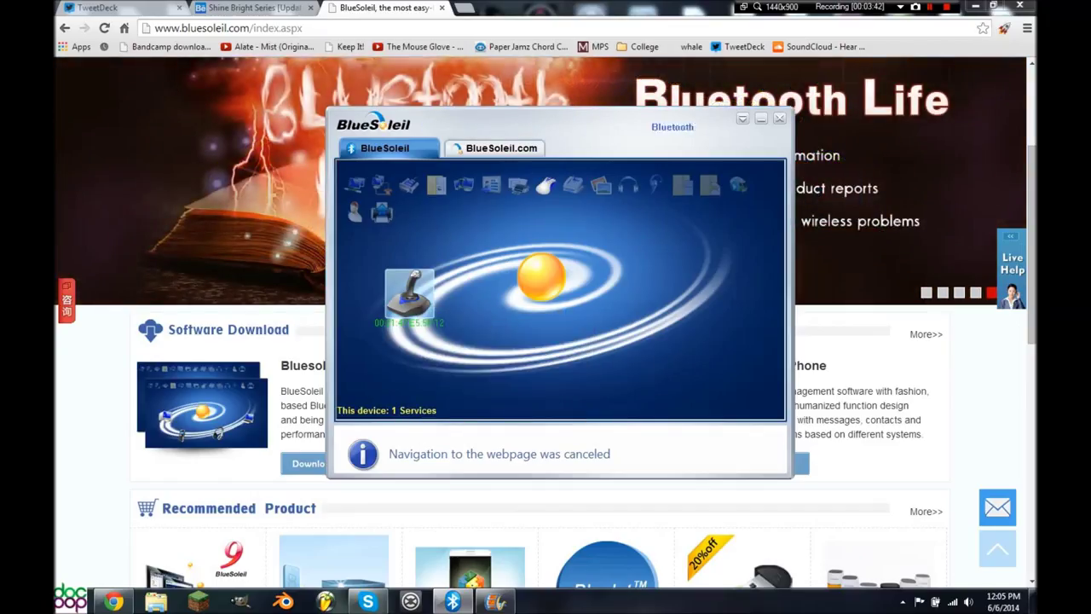
pyautogui.rightClick(415, 286)
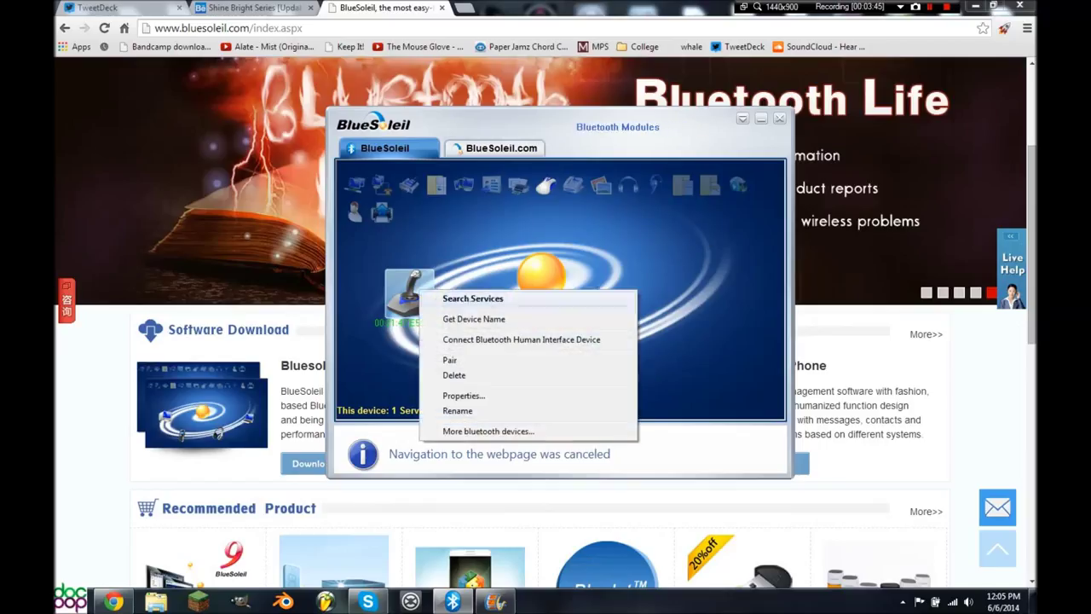
pyautogui.click(452, 317)
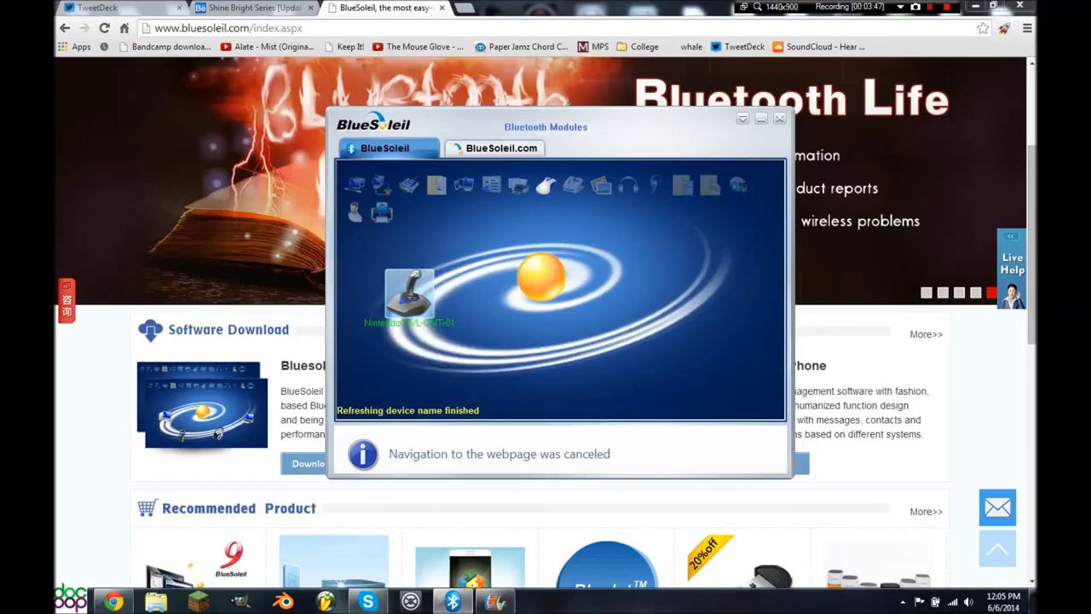
# Try to pair the Nintendo RVL-CNT-01 and connect it as a Bluetooth Human Interface Device
pyautogui.rightClick(410, 286)
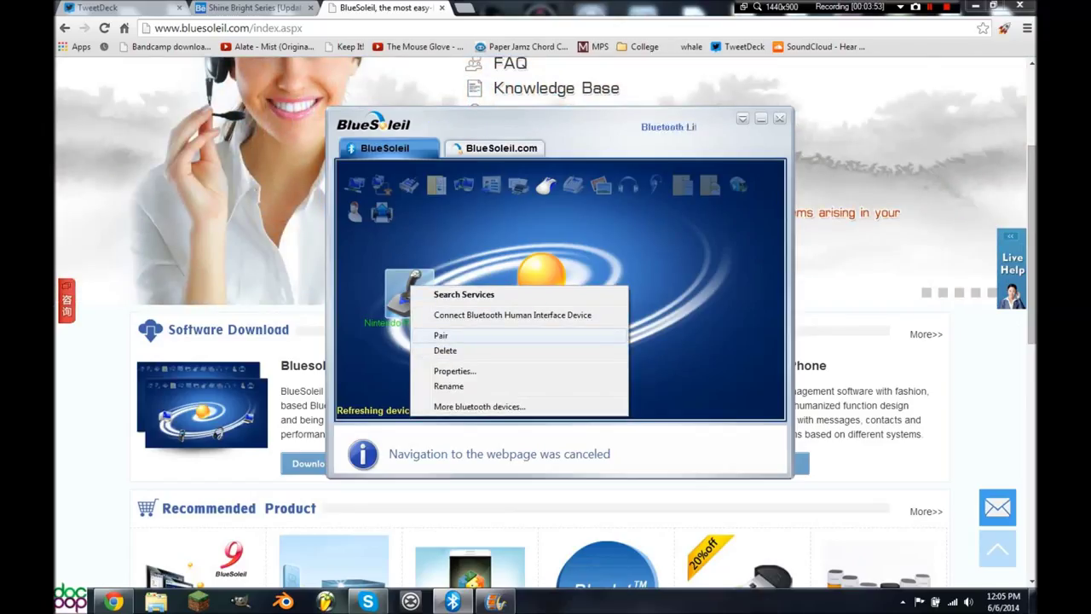
pyautogui.click(441, 335)
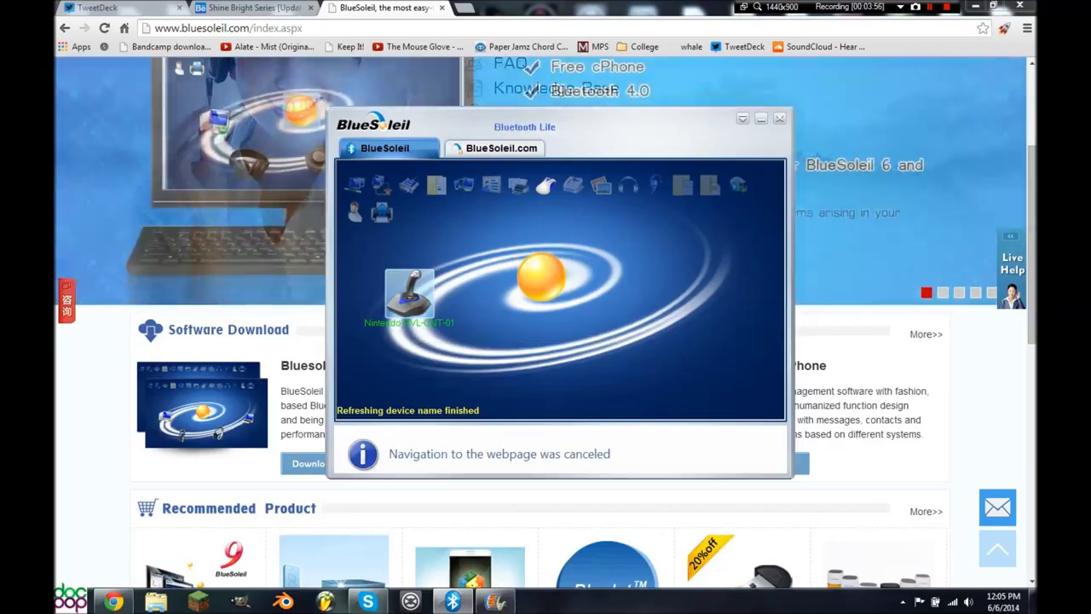
pyautogui.rightClick(421, 305)
pyautogui.click(521, 334)
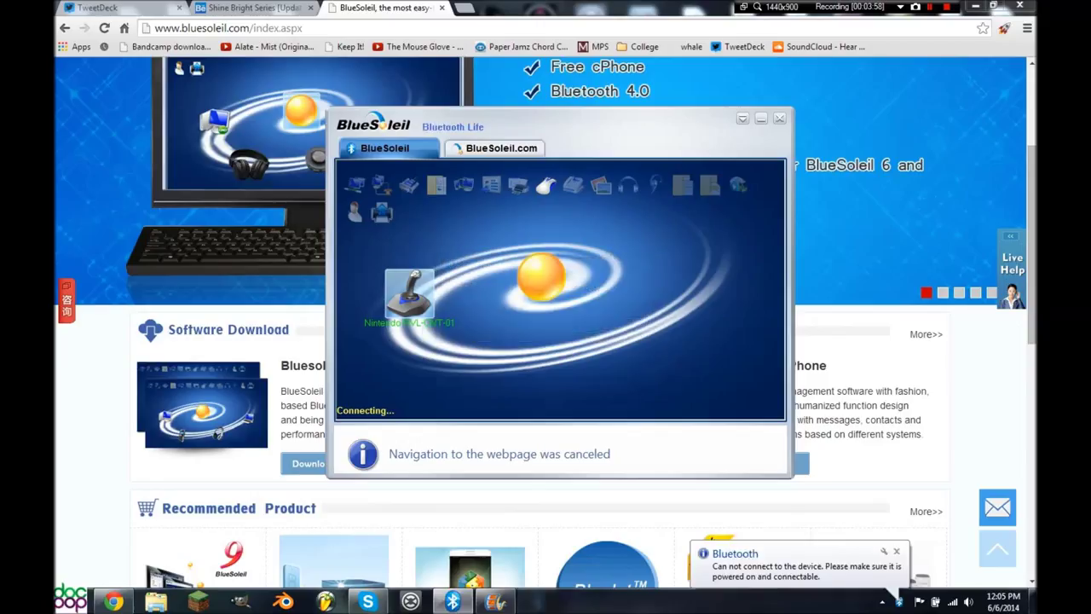
pyautogui.rightClick(399, 287)
pyautogui.click(477, 316)
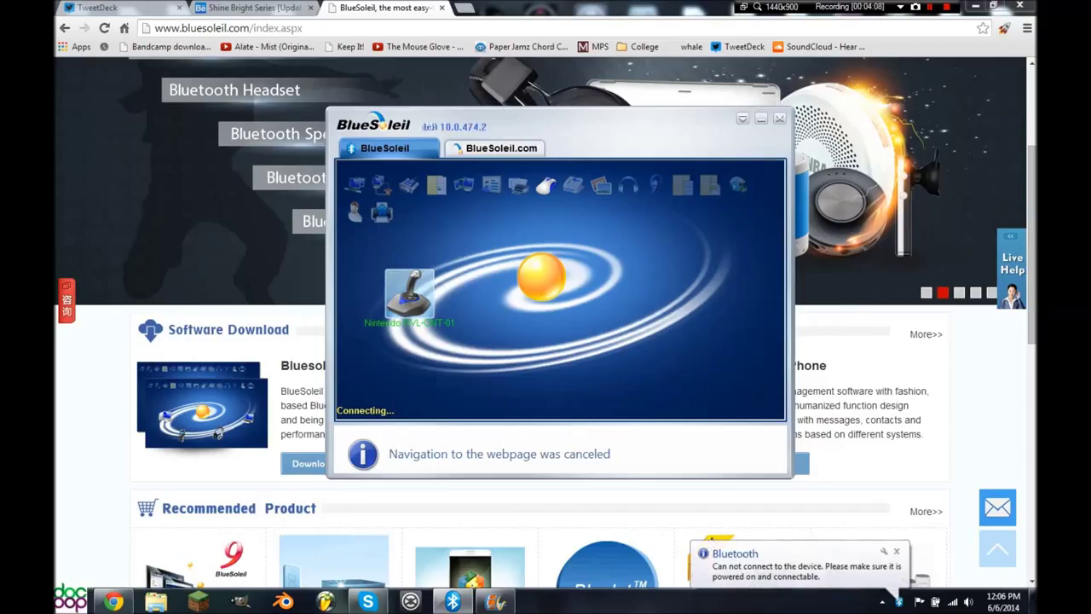
# Dismiss the Bluetooth notification and retry connecting the Nintendo RVL-CNT-01 as a Bluetooth Human Interface Device
pyautogui.click(897, 551)
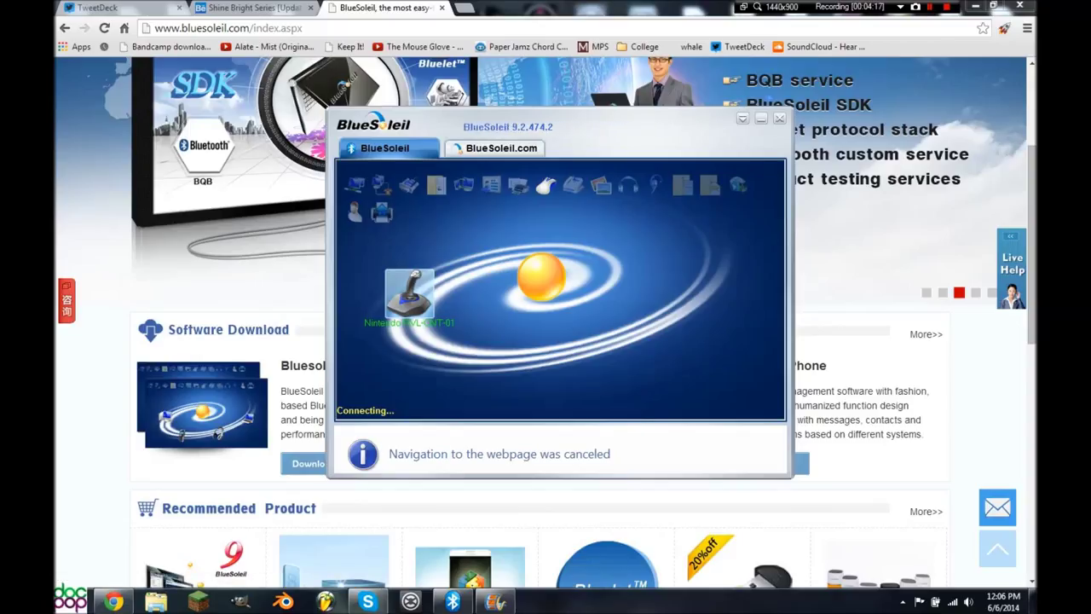
pyautogui.rightClick(423, 295)
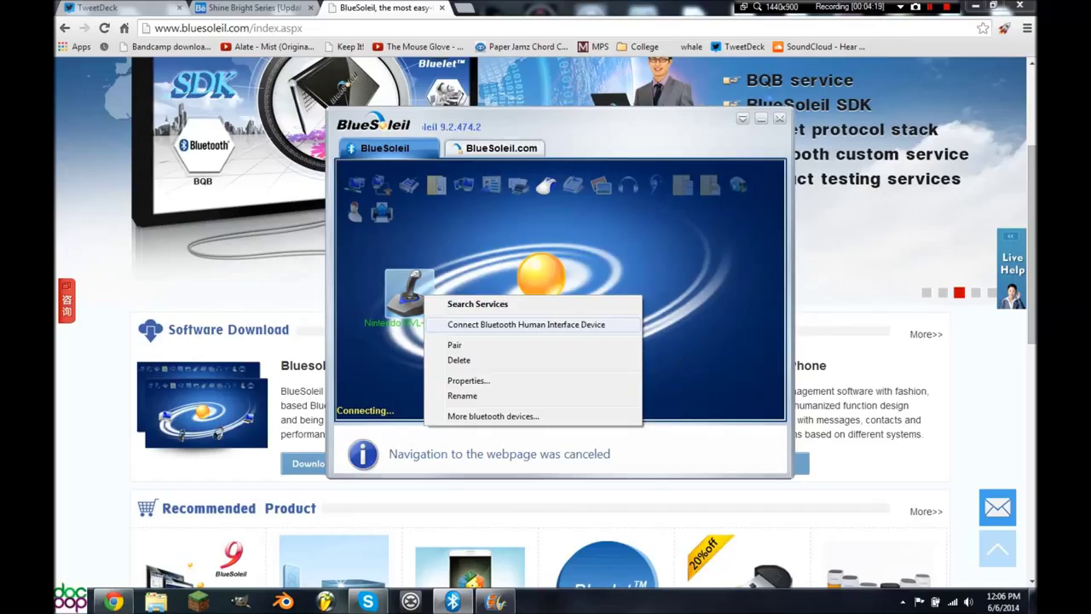
pyautogui.click(526, 324)
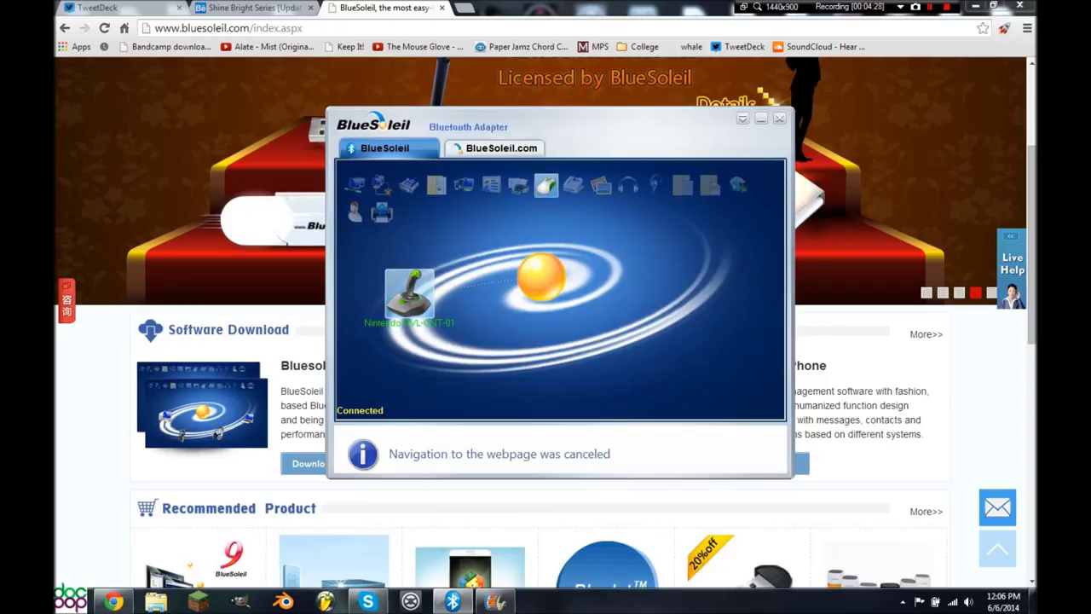
# Switch to the GlovePIE home page in Chrome and highlight the sentence on mapping gestures and button presses, clearing the highlight when done
pyautogui.hotkey('alt', 'Tab')
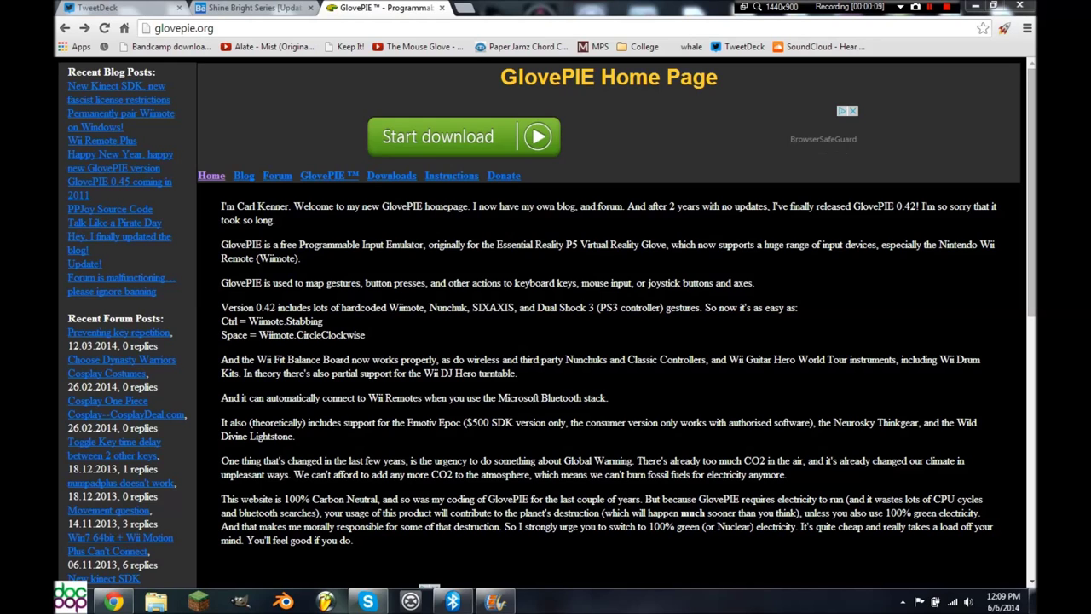
pyautogui.moveTo(221, 283); pyautogui.dragTo(555, 283)
pyautogui.moveTo(738, 283); pyautogui.dragTo(754, 283)
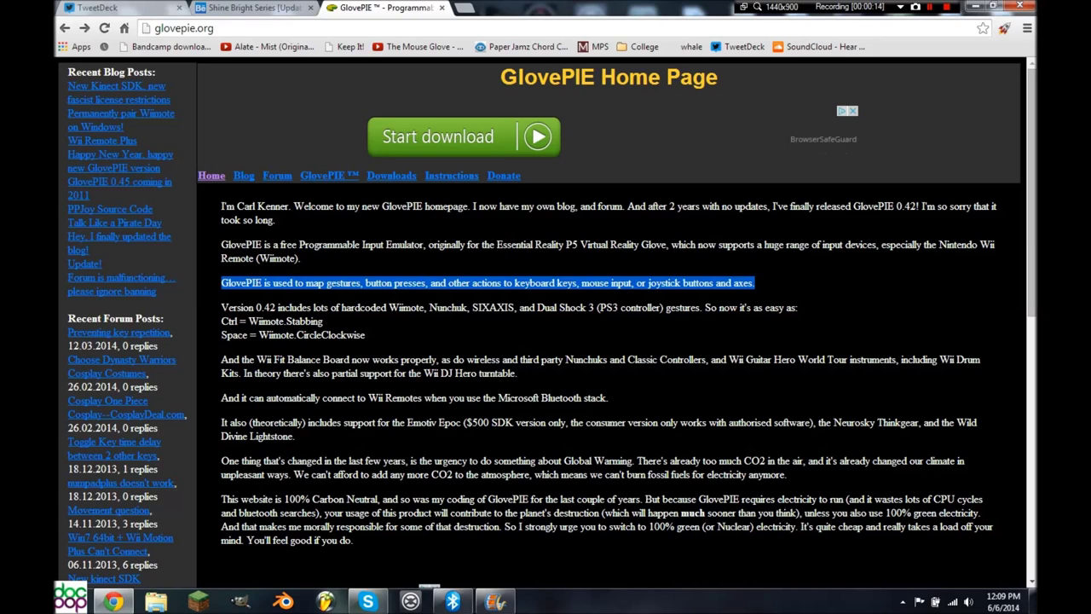
pyautogui.click(755, 283)
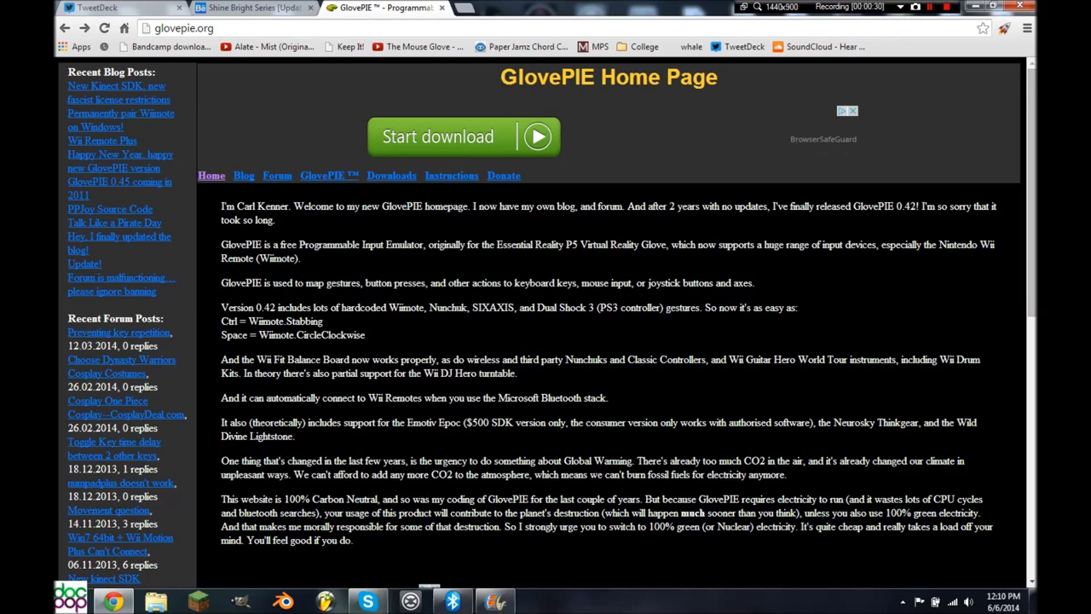
# Highlight the paragraph about the website being 100% Carbon Neutral, clearing the highlight when done
pyautogui.scroll(-2, 545, 323)
pyautogui.scroll(2, 545, 324)
pyautogui.moveTo(221, 500); pyautogui.dragTo(597, 552)
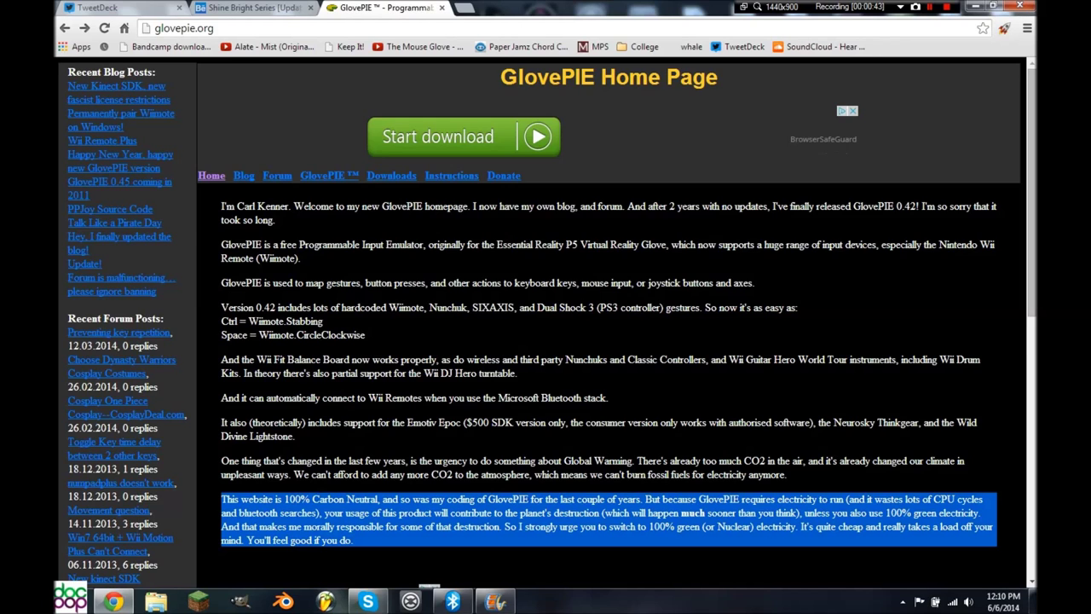
pyautogui.click(597, 553)
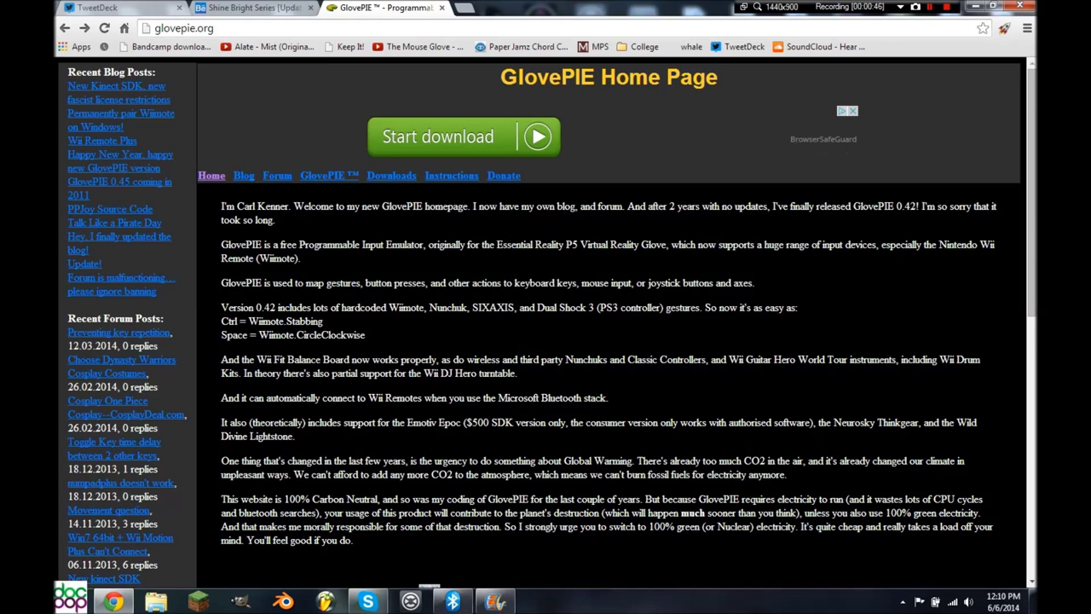
# Open the GlovePIE download page, start downloading GlovePIE 0.45 Free with Kinect support, and cancel that download
pyautogui.press('F5')
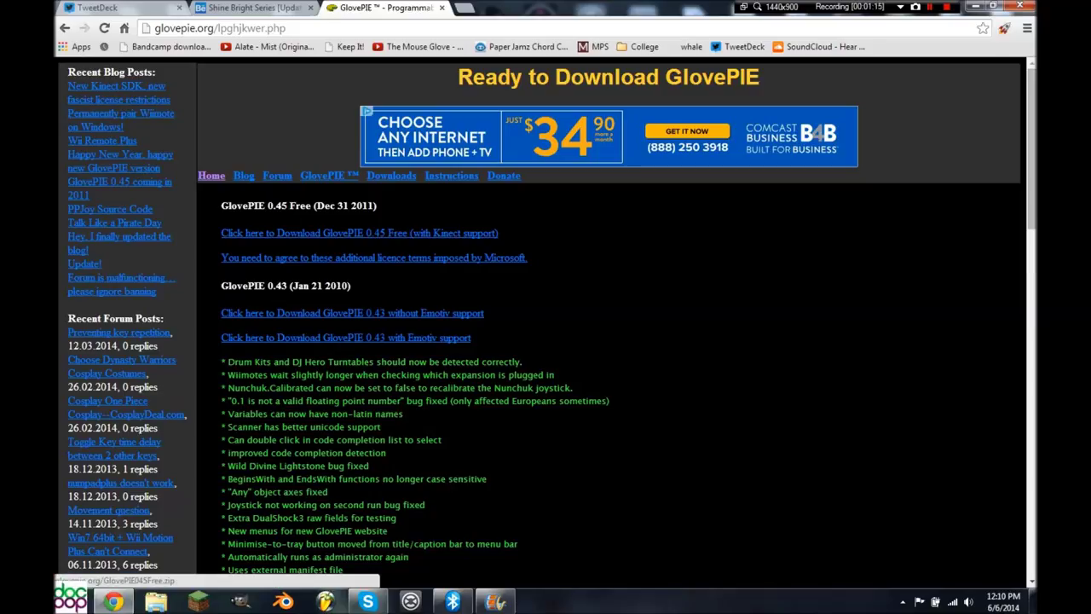
pyautogui.click(358, 233)
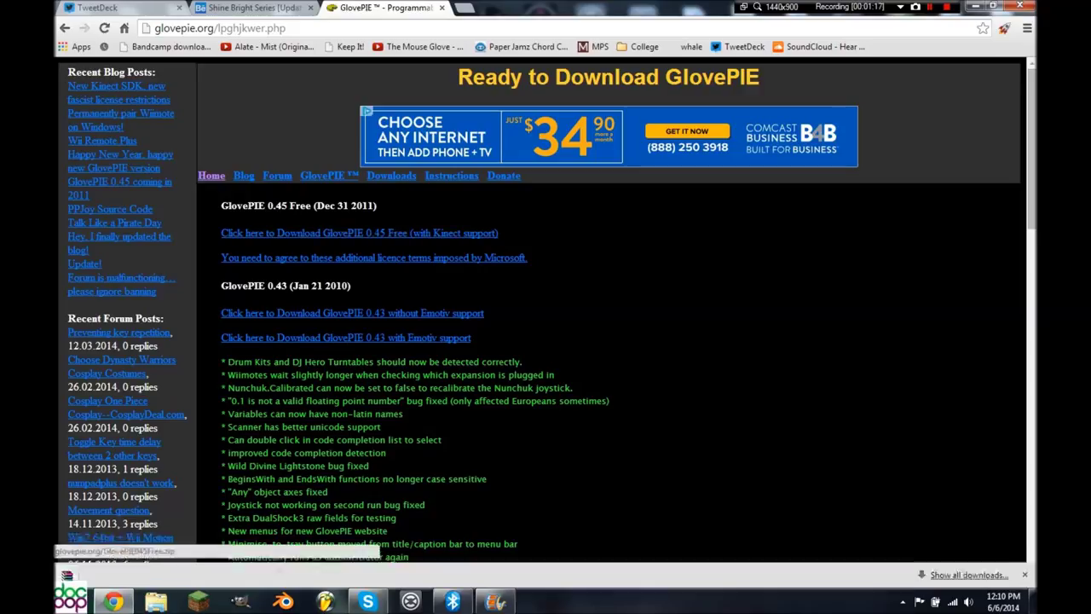
pyautogui.click(189, 568)
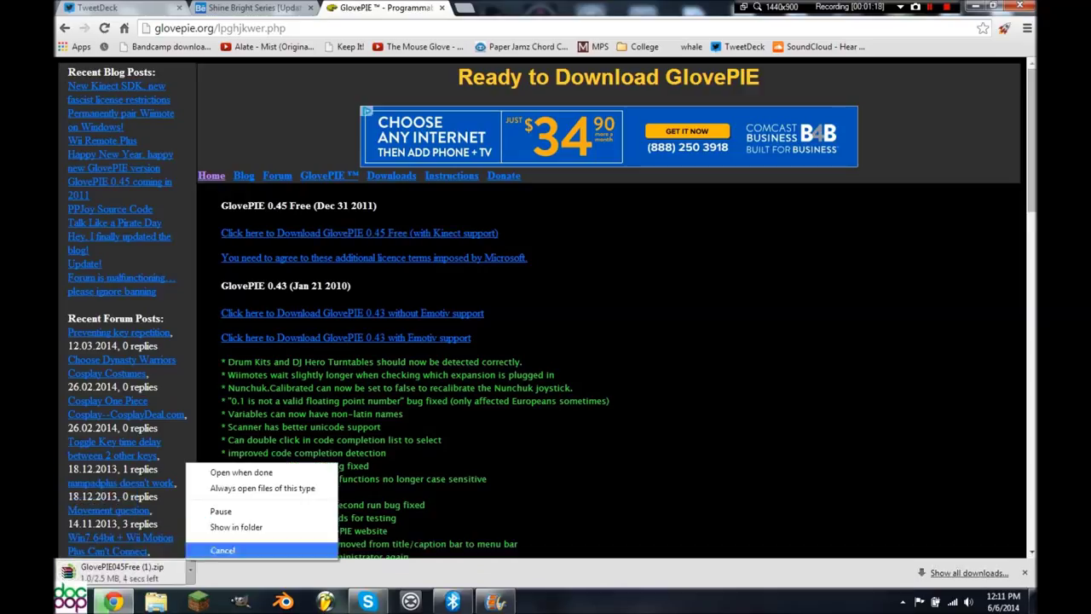
pyautogui.click(214, 548)
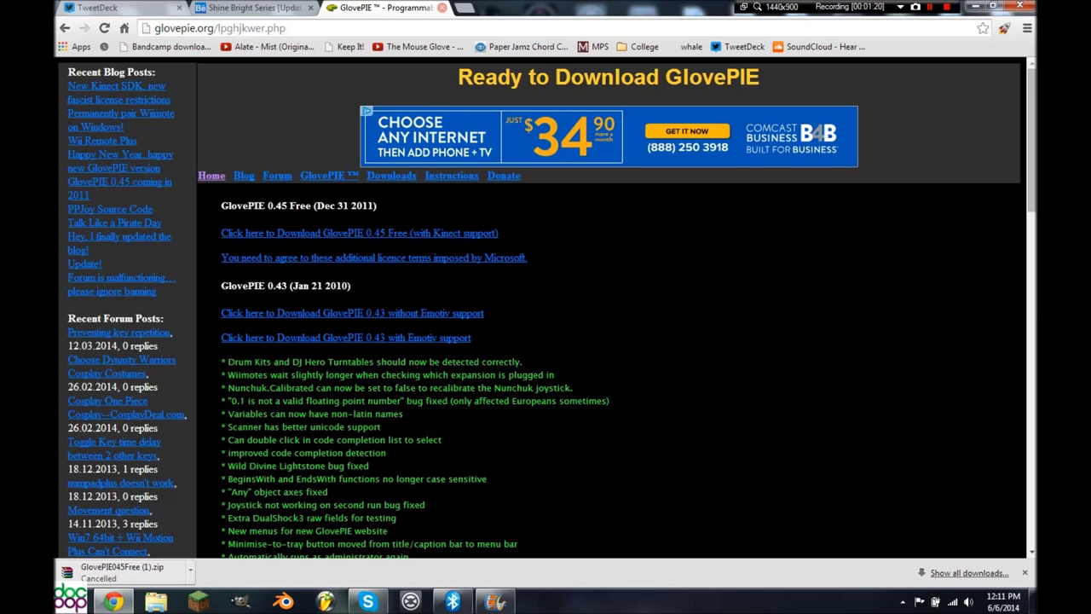
# Open the desktop's GlovePIE045Free folder in Windows Explorer and launch the PIEFree application
pyautogui.click(972, 7)
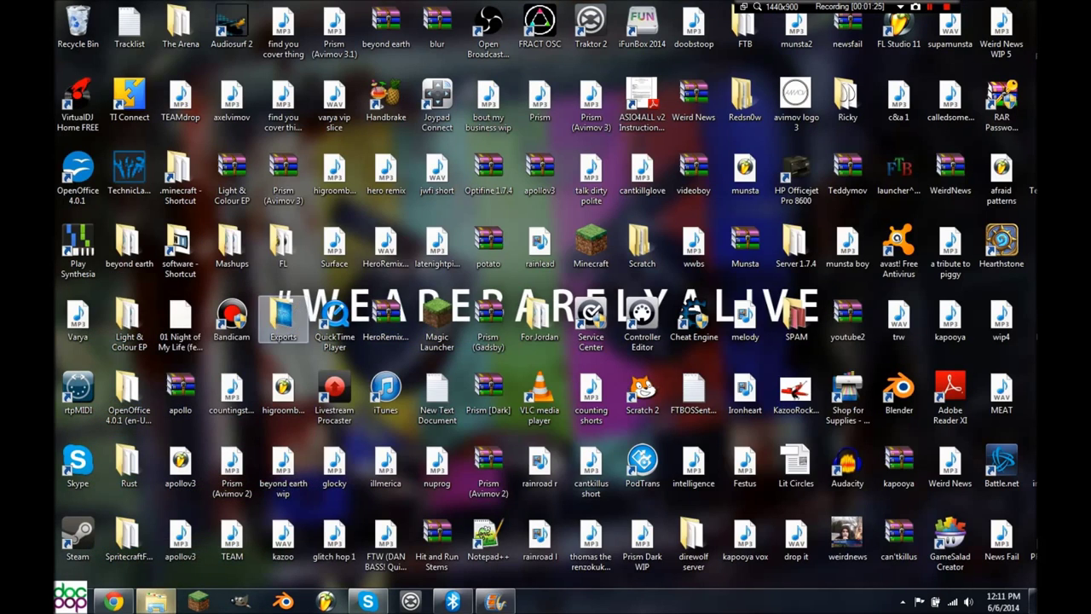
pyautogui.click(156, 602)
pyautogui.moveTo(358, 111)
pyautogui.mouseDown()
pyautogui.moveTo(366, 349)
pyautogui.moveTo(366, 96)
pyautogui.mouseUp()
pyautogui.click(218, 209)
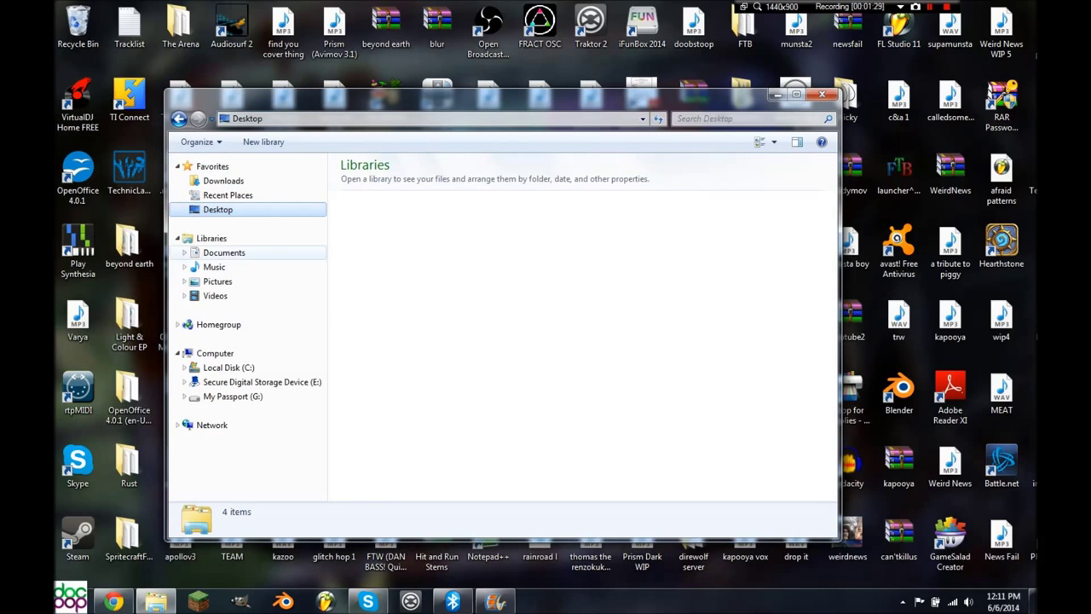
pyautogui.click(424, 443)
pyautogui.scroll(-7, 424, 439)
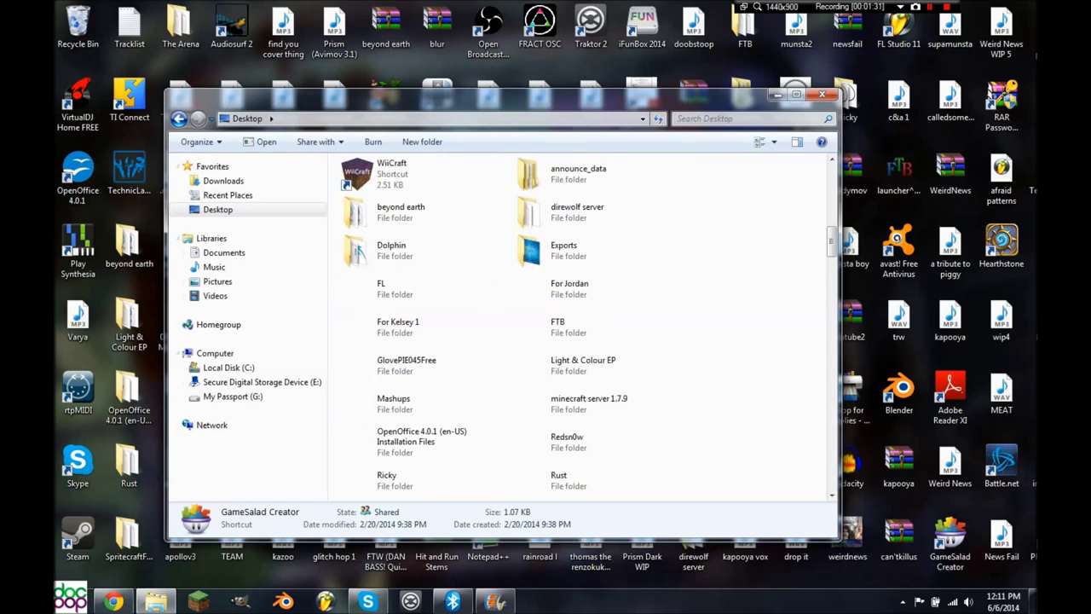
pyautogui.scroll(-3, 426, 400)
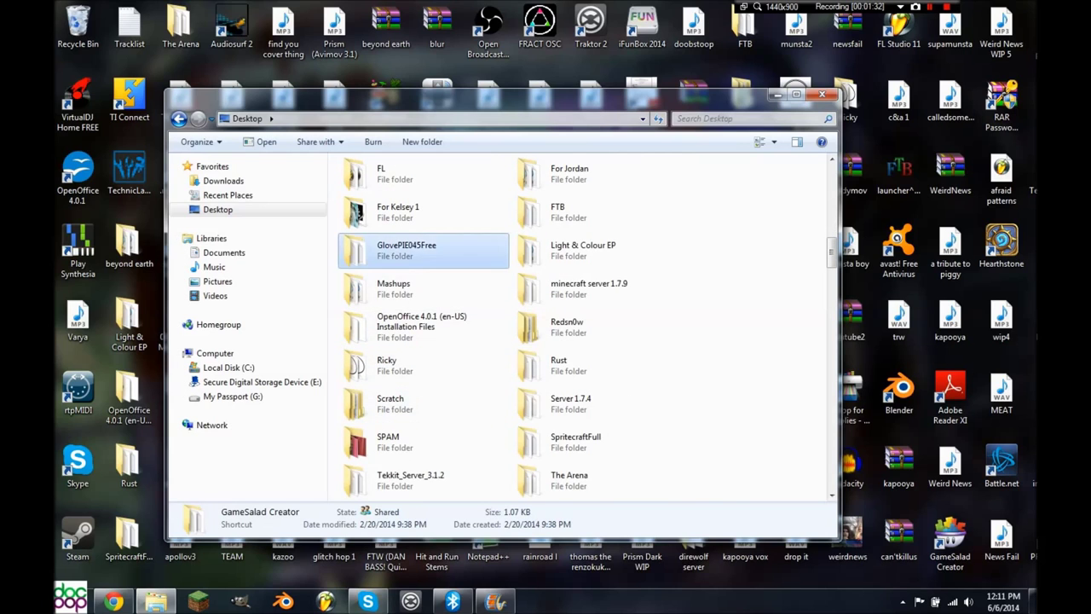
pyautogui.doubleClick(409, 250)
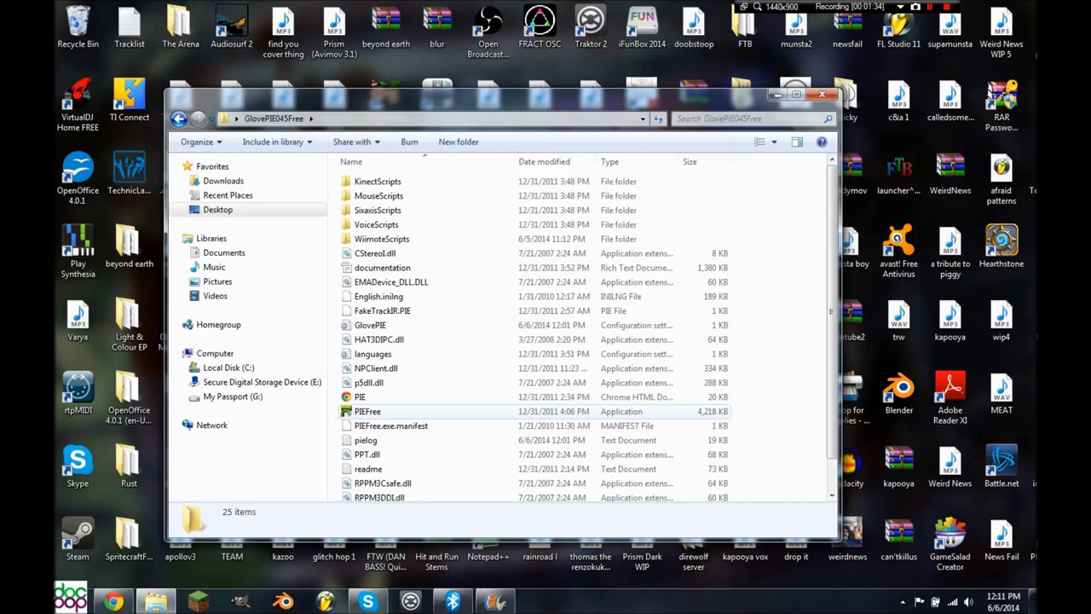
pyautogui.click(367, 411)
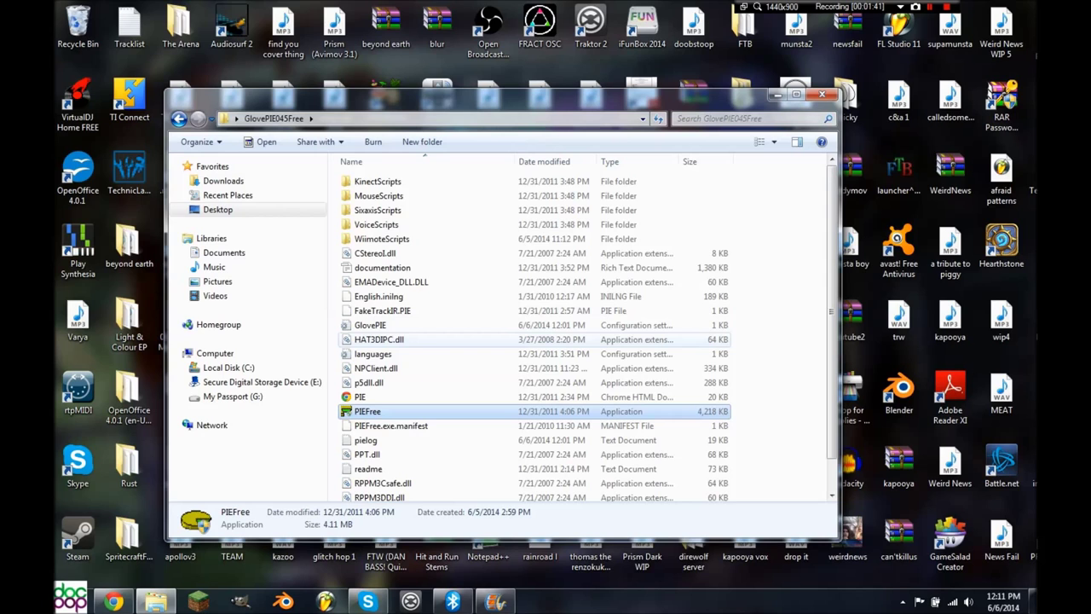
pyautogui.press('Return')
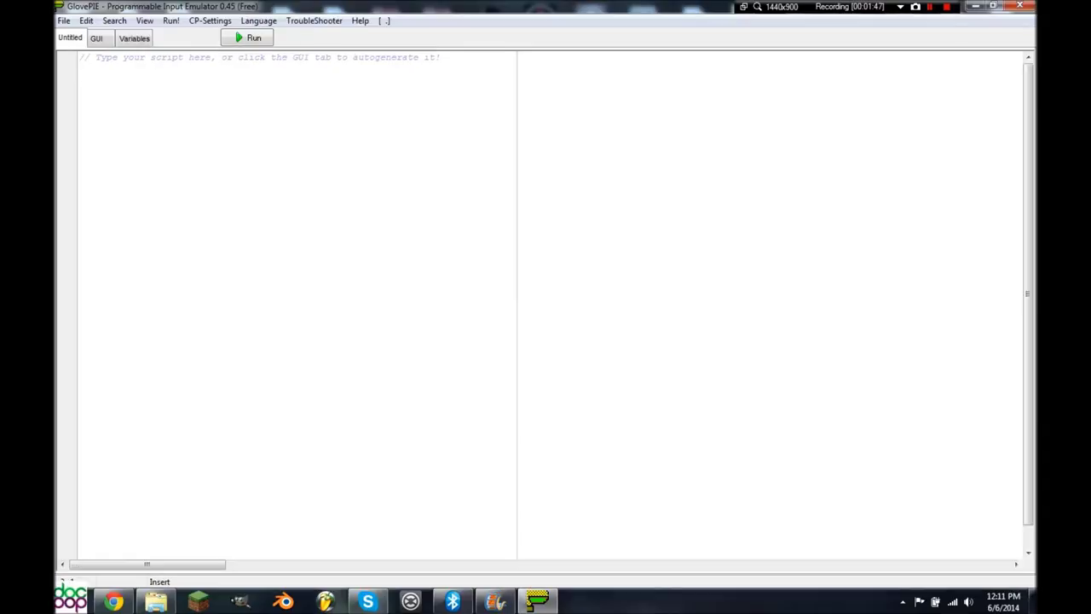
# Delete the placeholder comment from the untitled GlovePIE script
pyautogui.click(456, 23)
pyautogui.moveTo(442, 57); pyautogui.dragTo(78, 57)
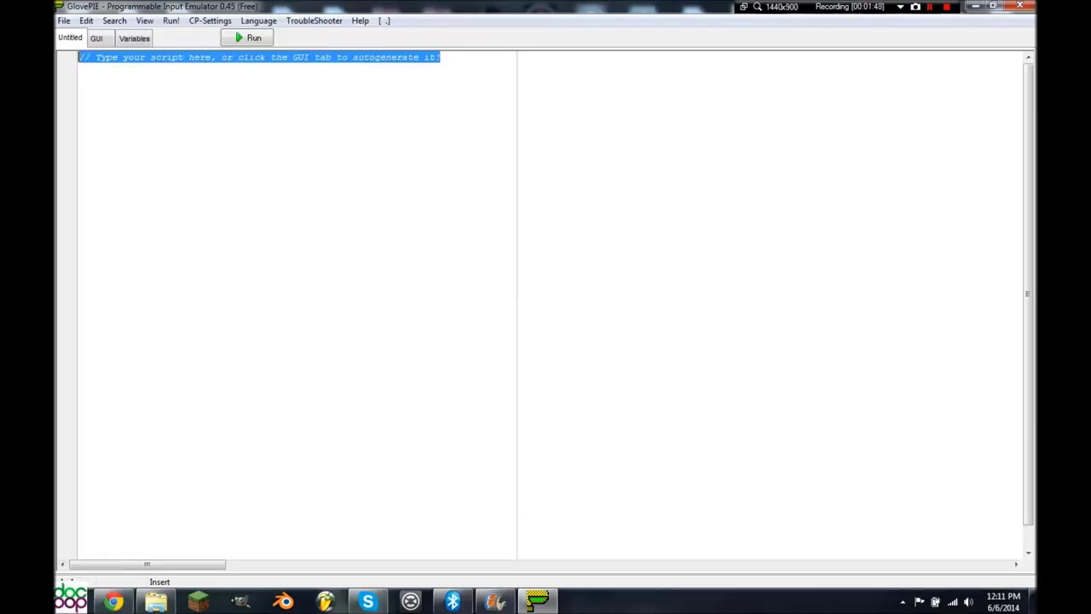
pyautogui.press('Delete')
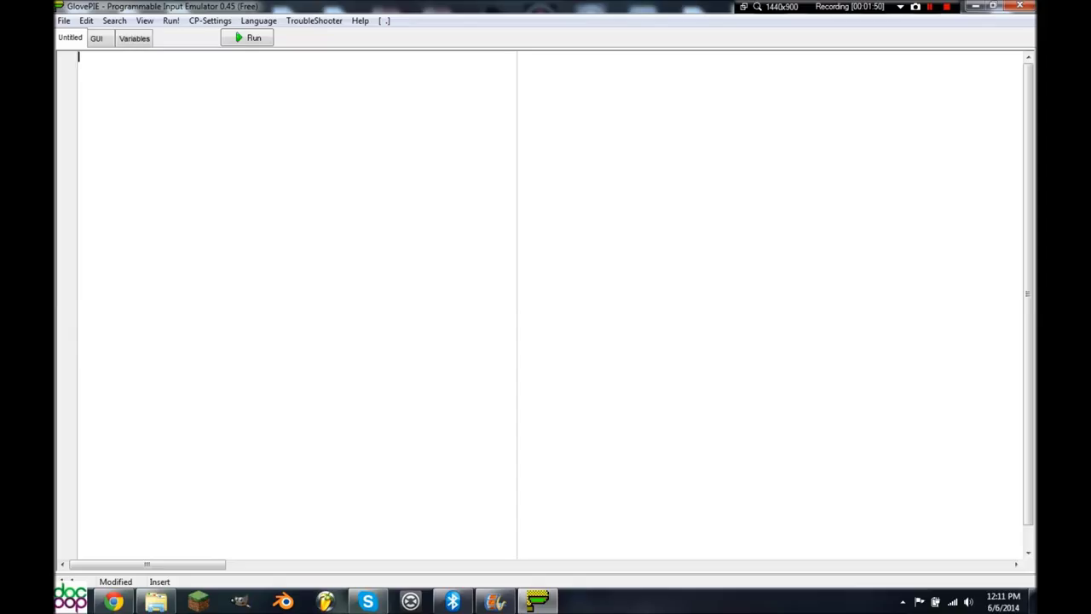
pyautogui.write('//asdf')
pyautogui.press('BackSpace')
pyautogui.press('BackSpace')
pyautogui.press('BackSpace')
pyautogui.press('BackSpace')
pyautogui.press('BackSpace')
pyautogui.press('BackSpace')
# Write the template line "OutputDevice.Action = InputDevice.Action" at the start of the script
pyautogui.write('cutputDevice')
pyautogui.press('BackSpace')
pyautogui.write('.Action = Input')
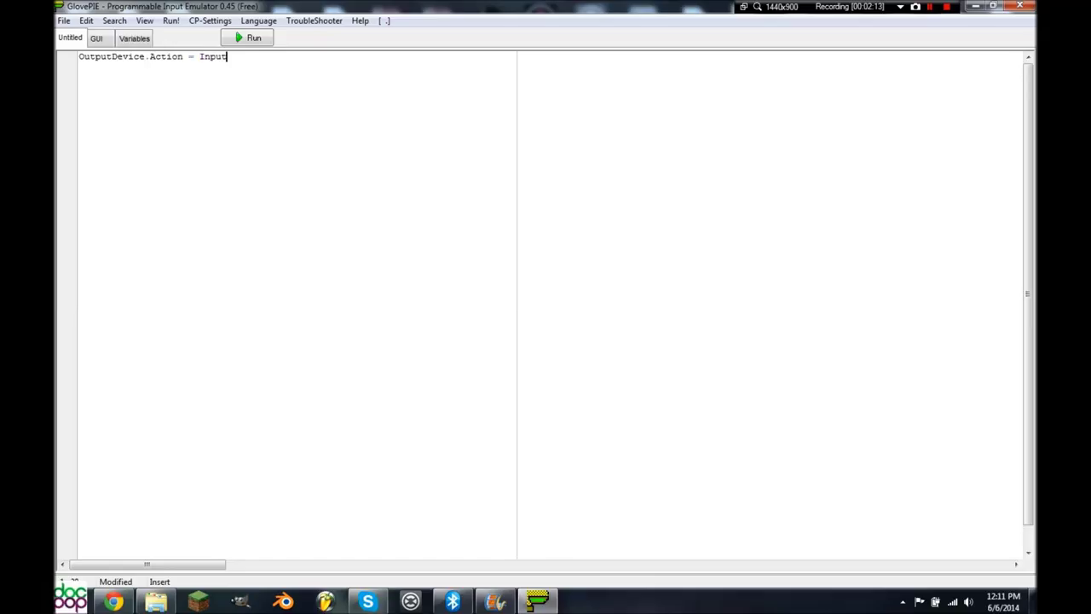
pyautogui.write('Device')
pyautogui.press('BackSpace')
pyautogui.write('.Action')
# Add the mapping "Mouse.LeftButton = Wiimote.A" below the template line, leaving a blank line between them
pyautogui.press('Return')
pyautogui.write('Mouse.')
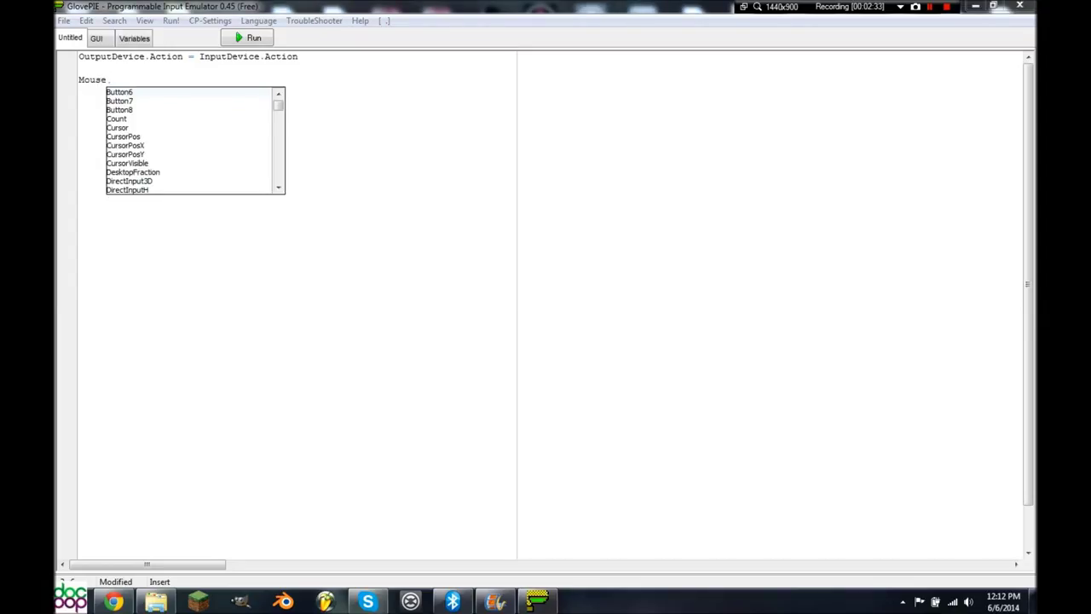
pyautogui.write('L')
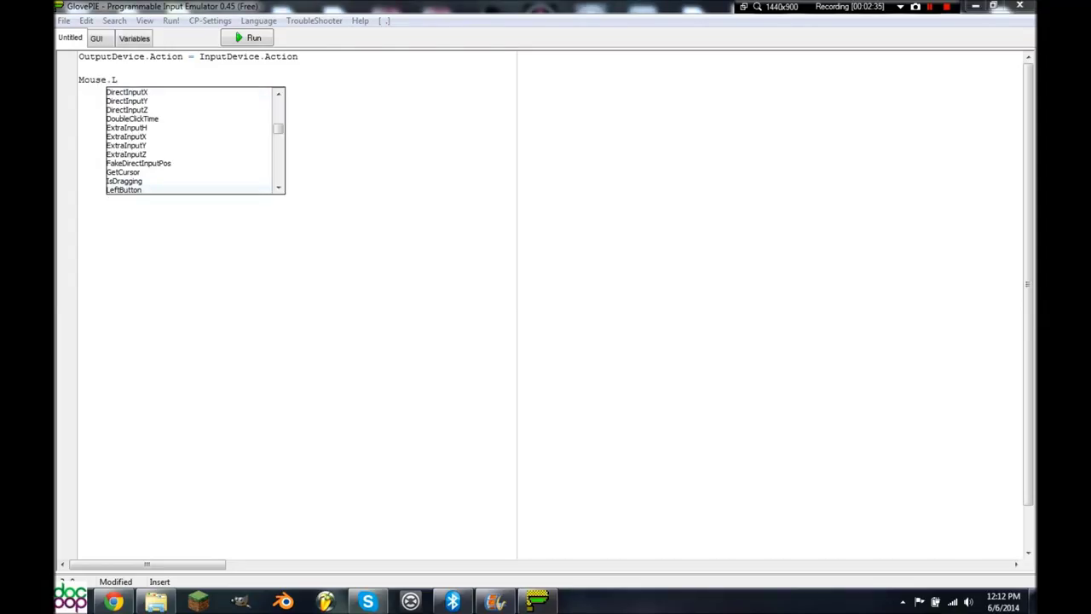
pyautogui.press('Return')
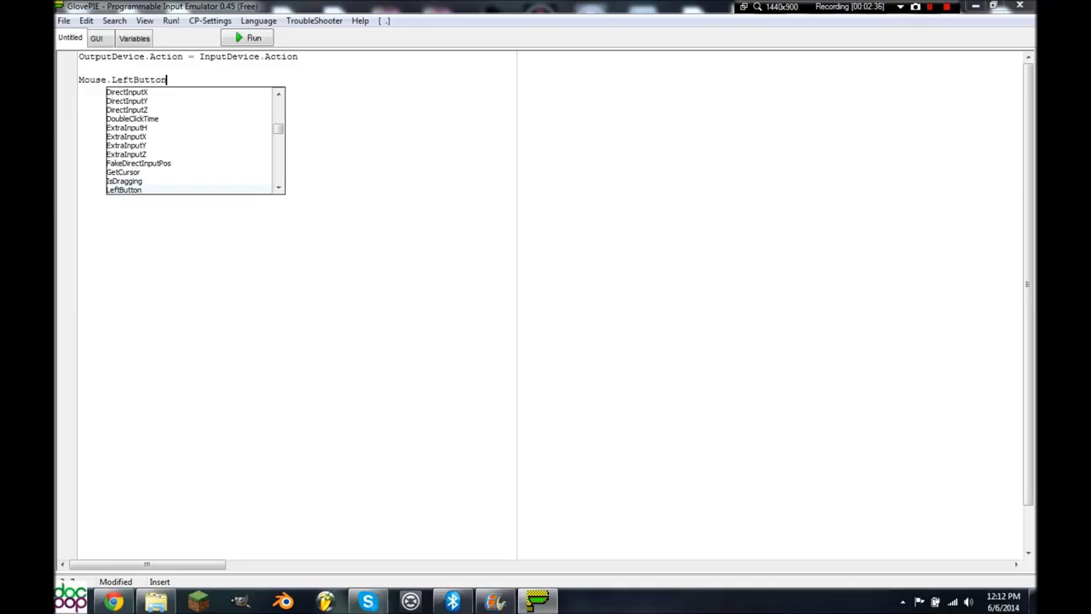
pyautogui.write('= Wiimote.')
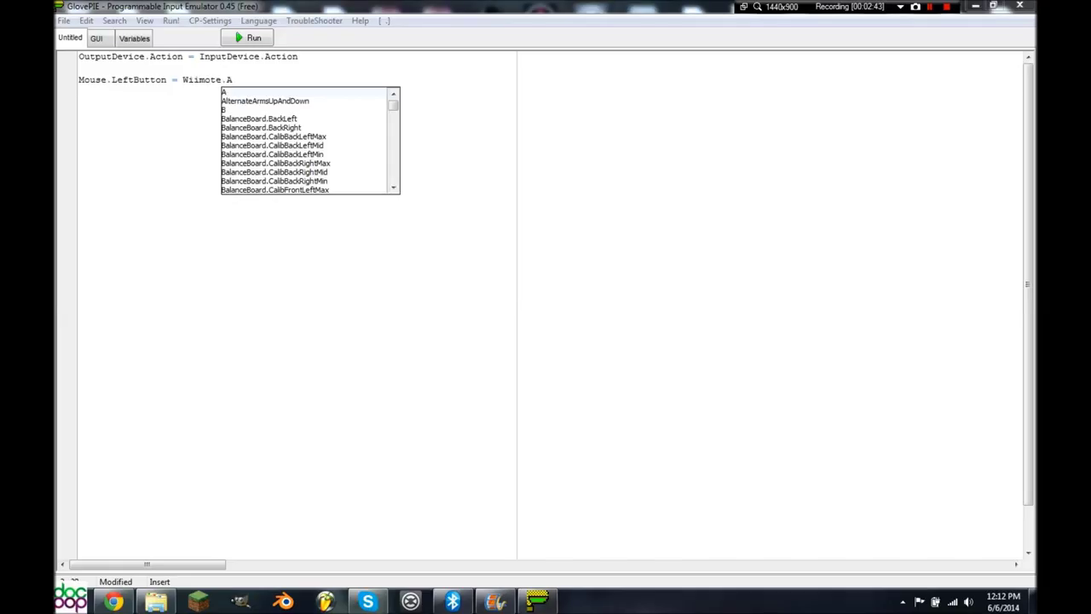
pyautogui.write('A')
pyautogui.press('Return')
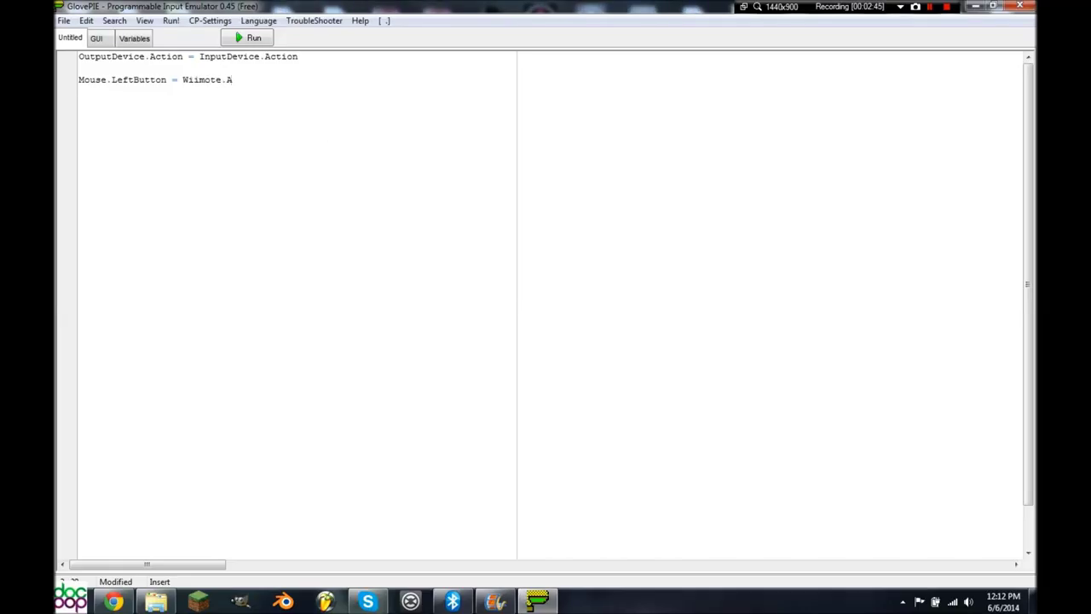
# Comment out the OutputDevice.Action template line with // and test-run the script, stopping it when done
pyautogui.click(79, 57)
pyautogui.write('//')
pyautogui.click(237, 80)
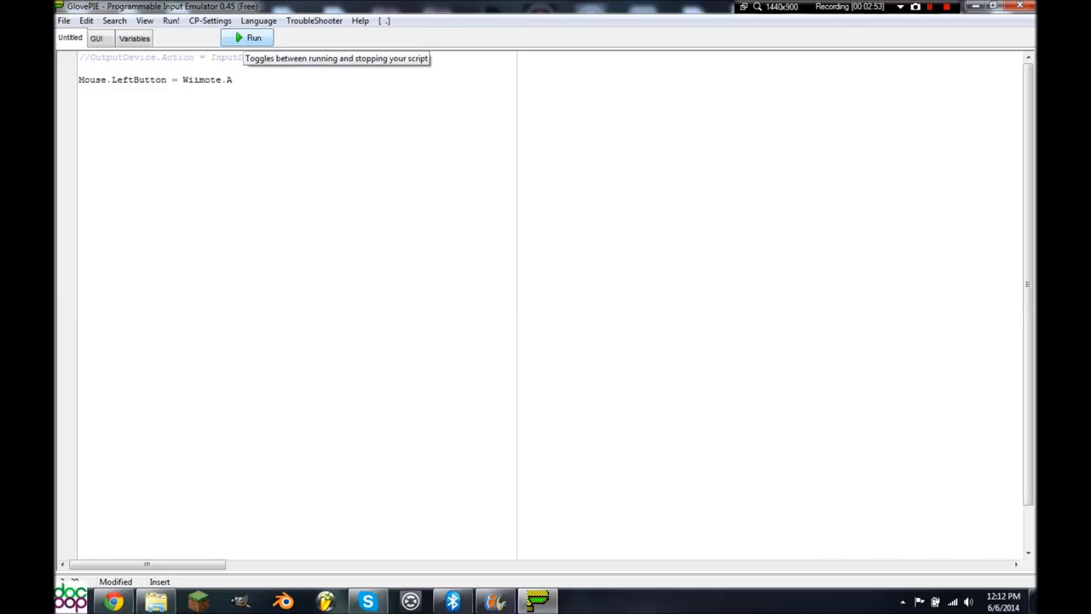
pyautogui.click(249, 37)
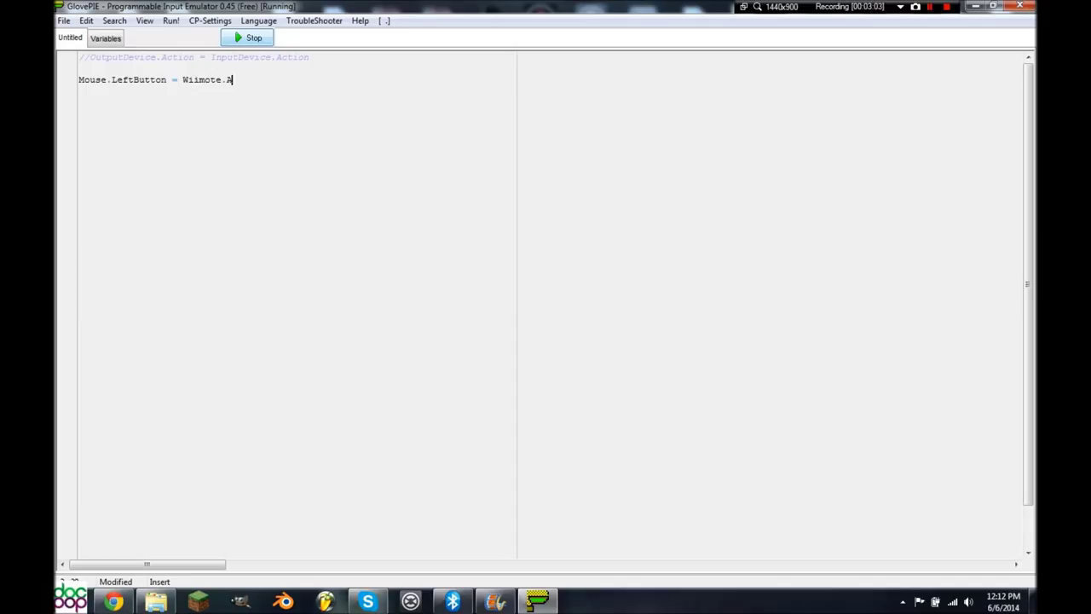
pyautogui.click(248, 38)
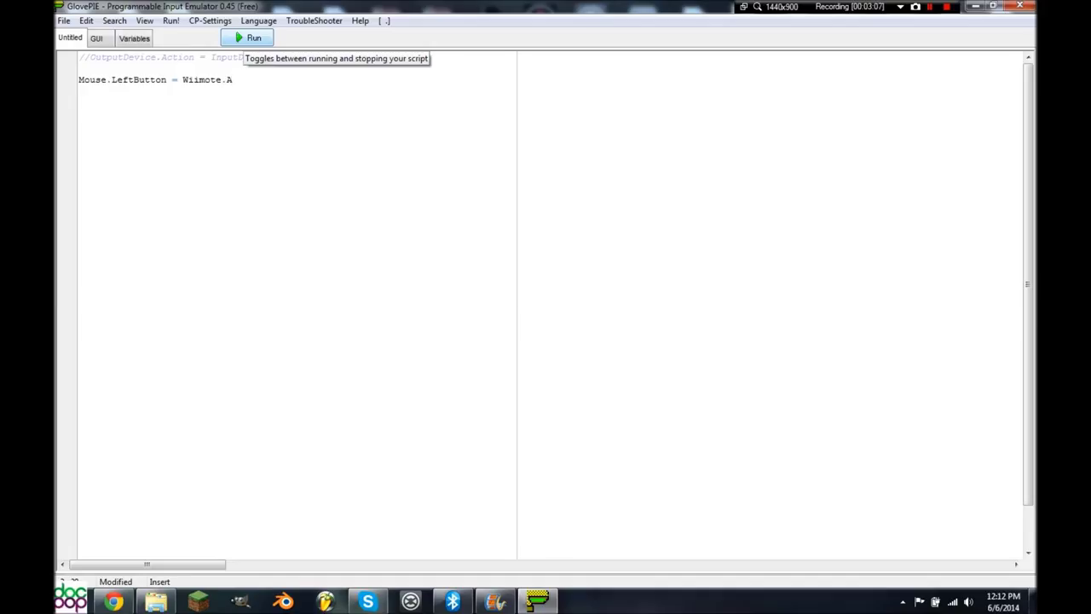
# Delete the line "Mouse.LeftButton = Wiimote.A" from the script
pyautogui.hotkey('shift', 'Home')
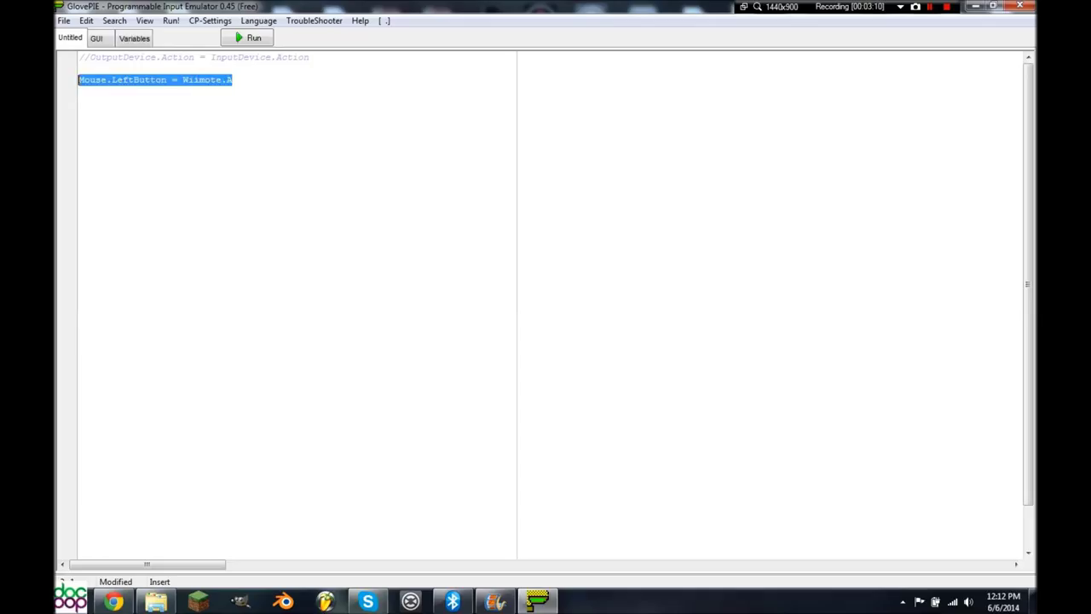
pyautogui.click(254, 80)
pyautogui.press('Left')
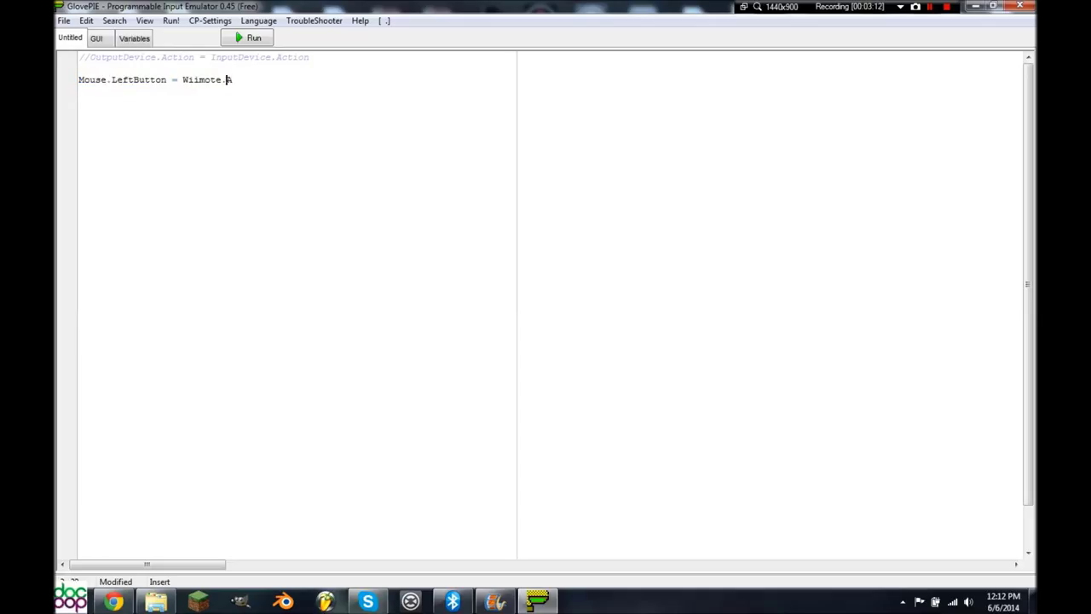
pyautogui.moveTo(234, 79); pyautogui.dragTo(79, 80)
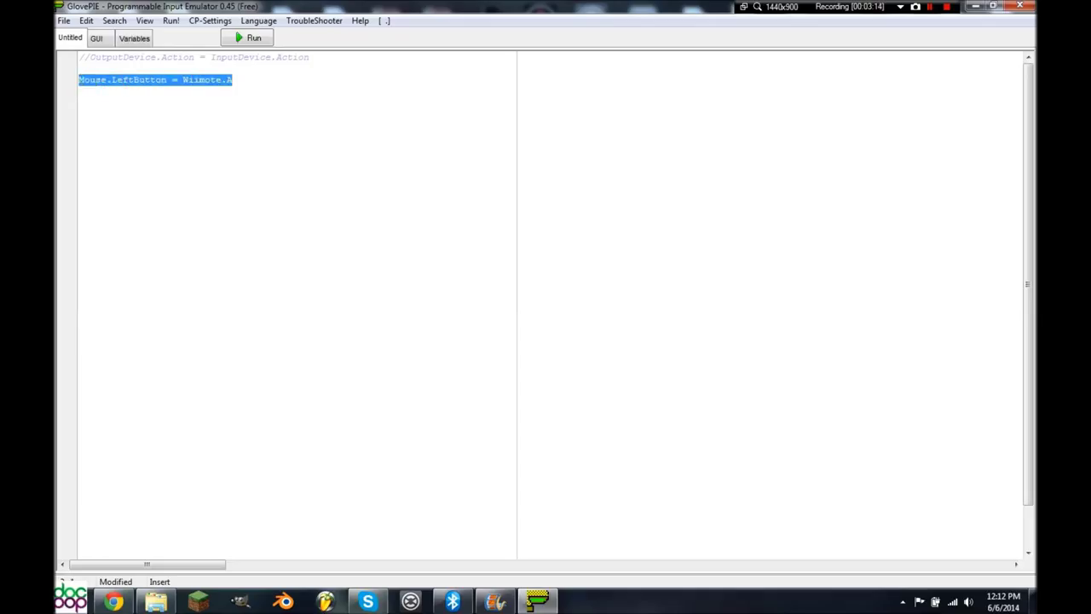
pyautogui.press('BackSpace')
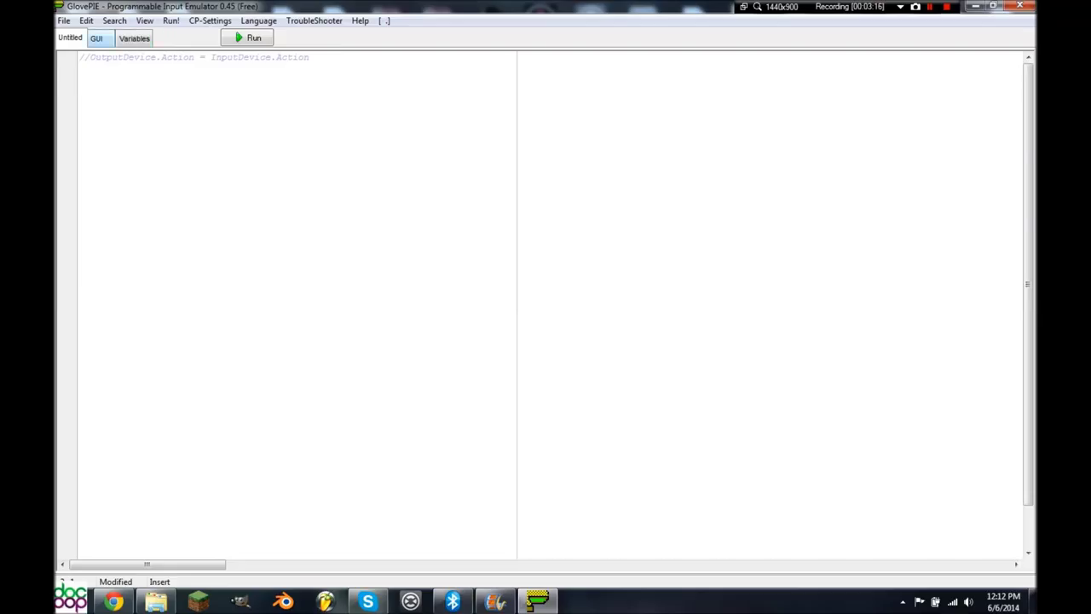
# Look at the manual output choices in the GUI mapping editor and return to the script
pyautogui.click(100, 38)
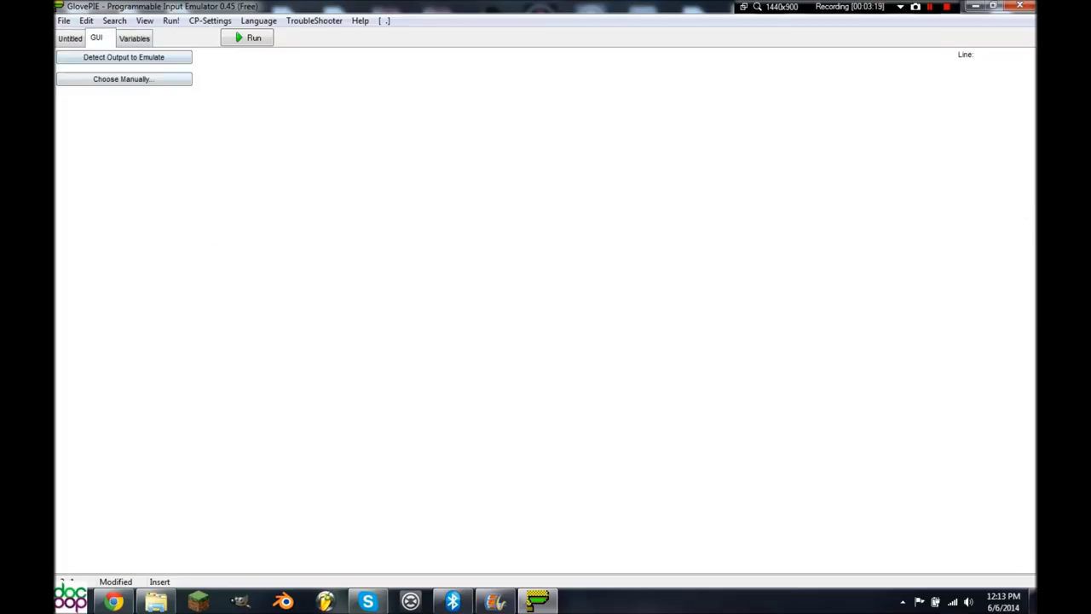
pyautogui.click(124, 78)
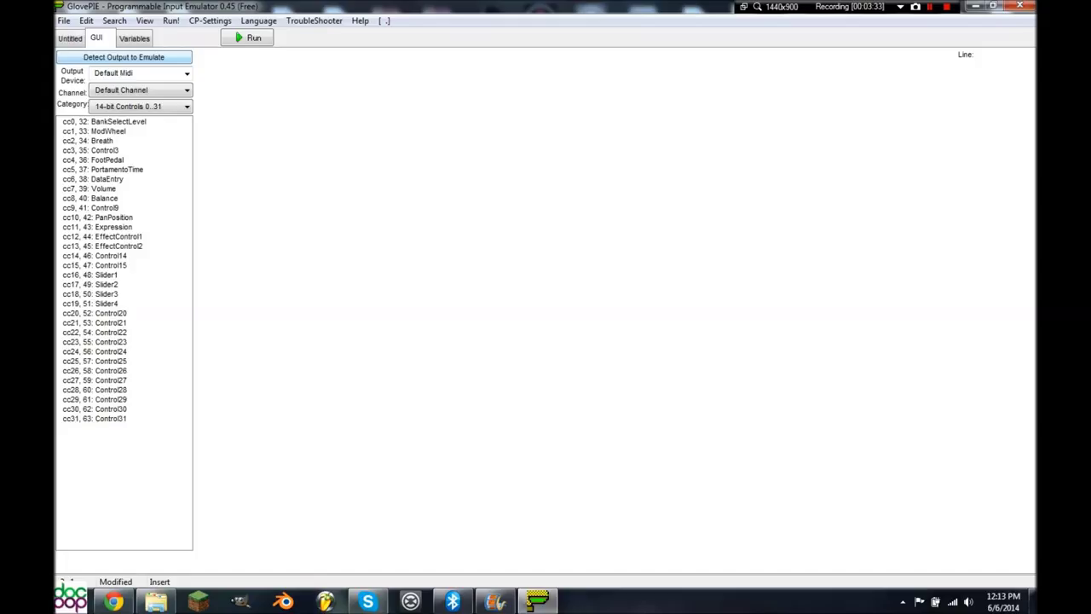
pyautogui.click(70, 38)
# In the GUI mapping editor, detect the mouse's LeftButton as the output to emulate and capture its input expression from Wiimote, Nunchuk and mouse actions
pyautogui.click(97, 37)
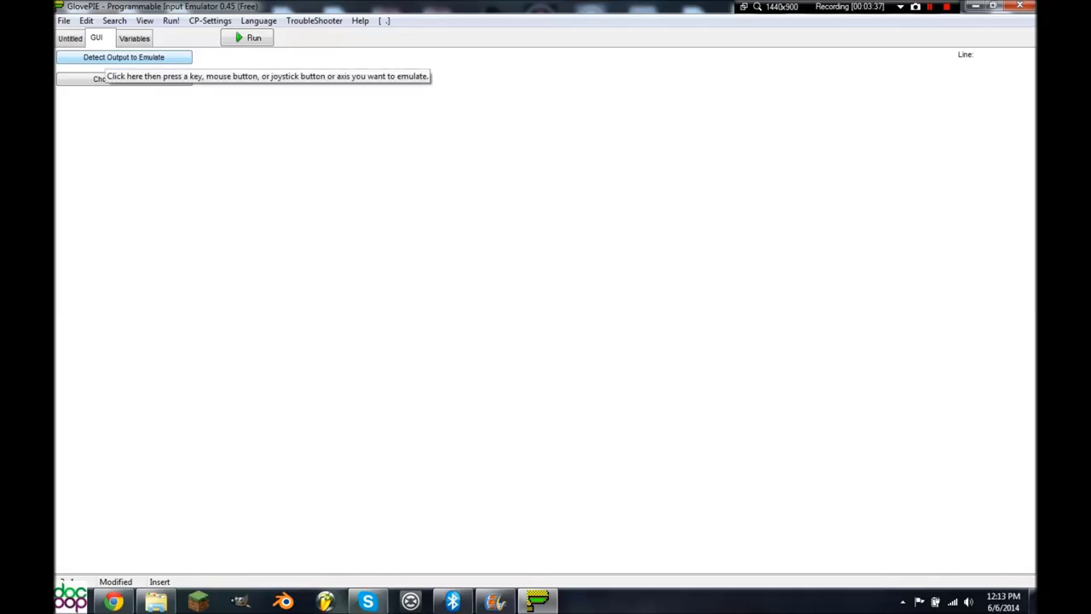
pyautogui.click(124, 57)
pyautogui.click(104, 57)
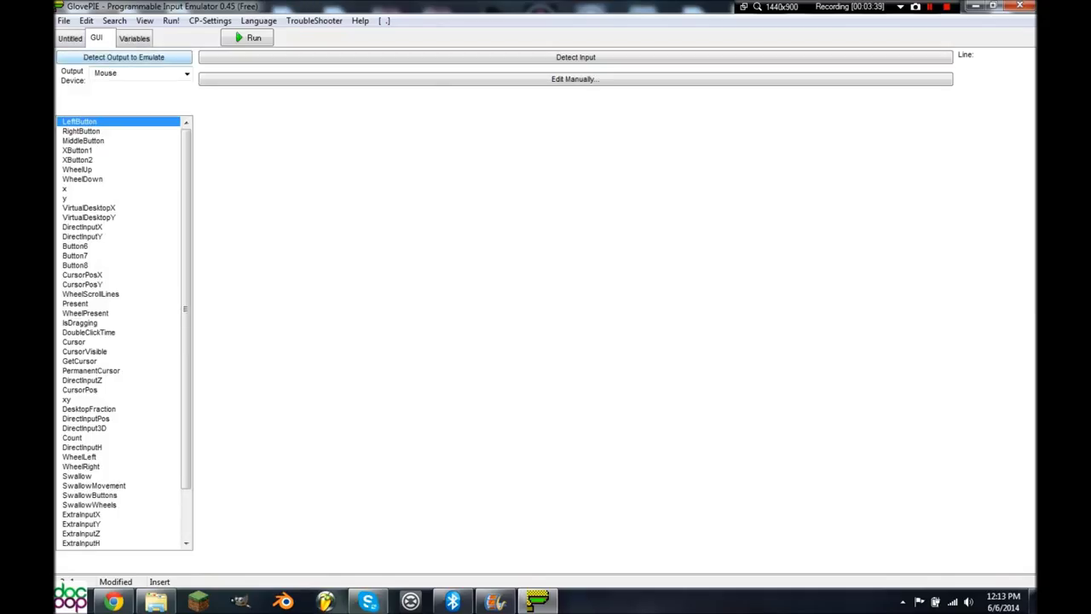
pyautogui.click(104, 57)
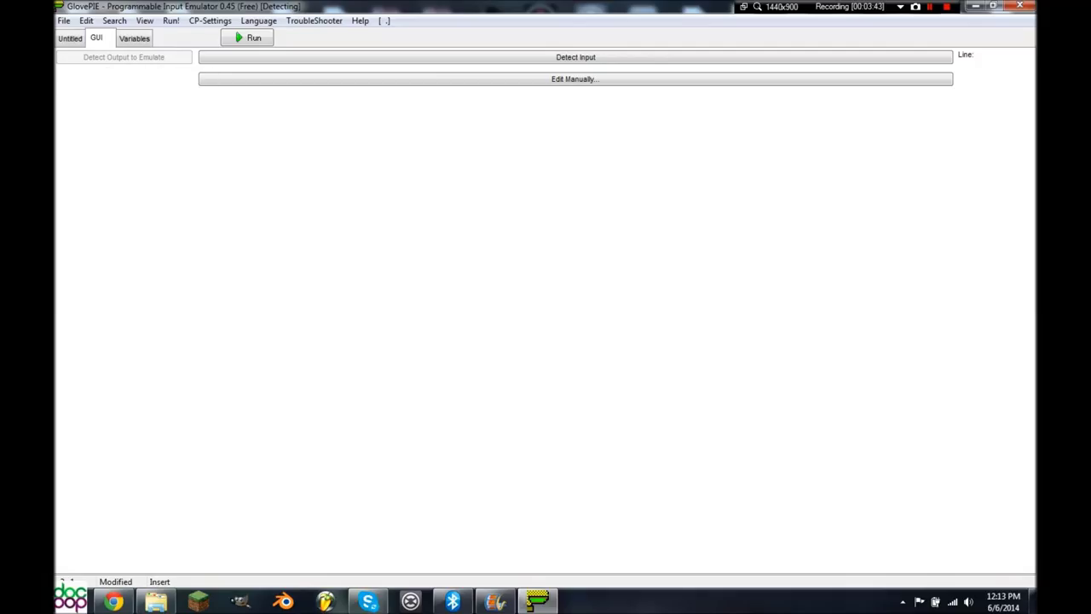
pyautogui.click(104, 57)
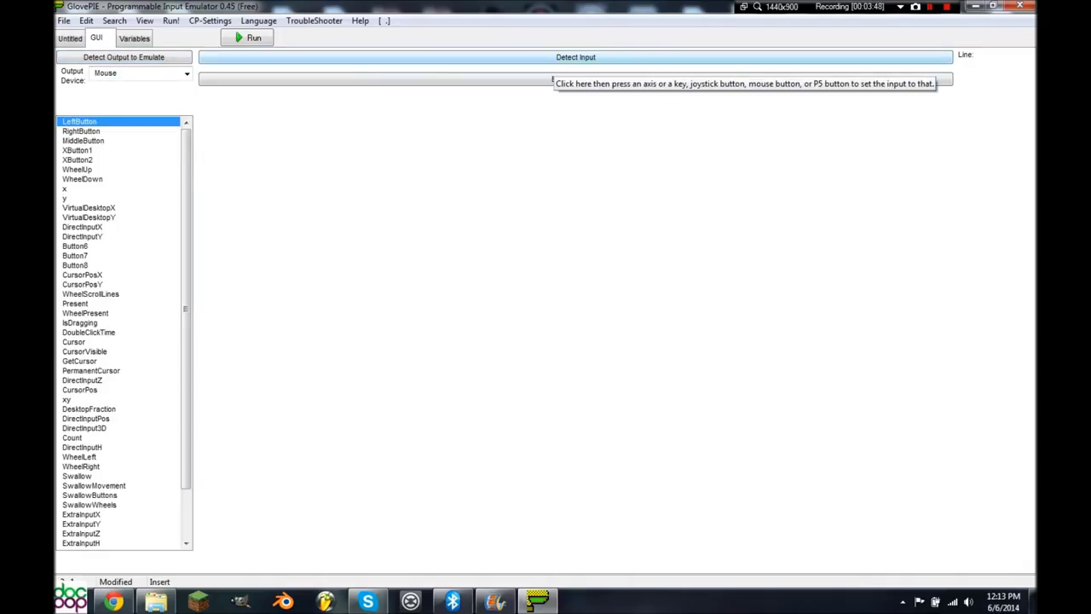
pyautogui.click(560, 58)
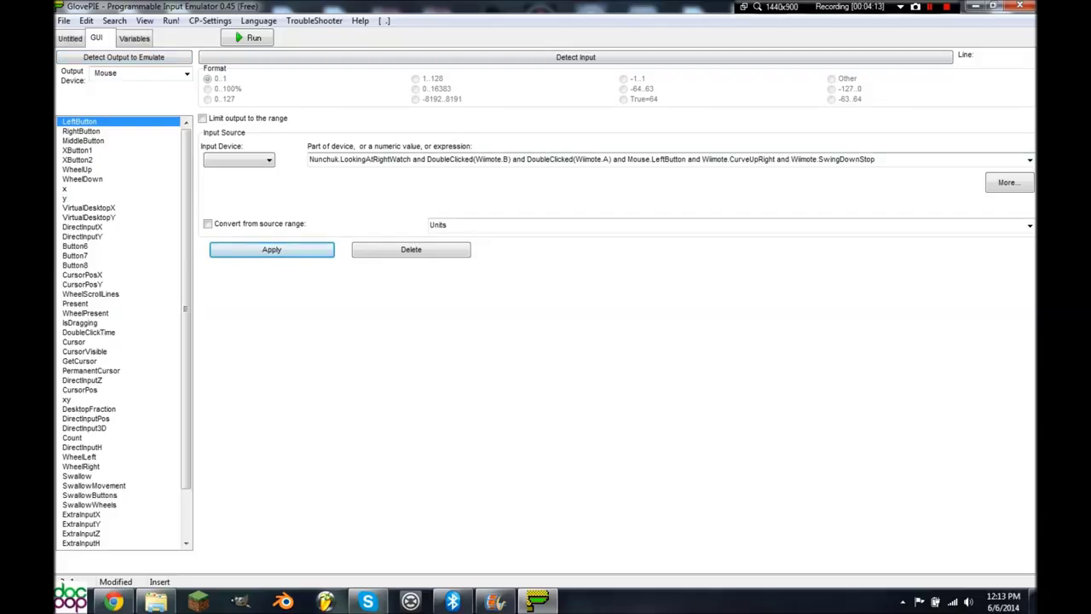
# Detect a new input for the mouse's LeftButton and trim the captured expression down to Stabbing
pyautogui.hotkey('ctrl', 'a')
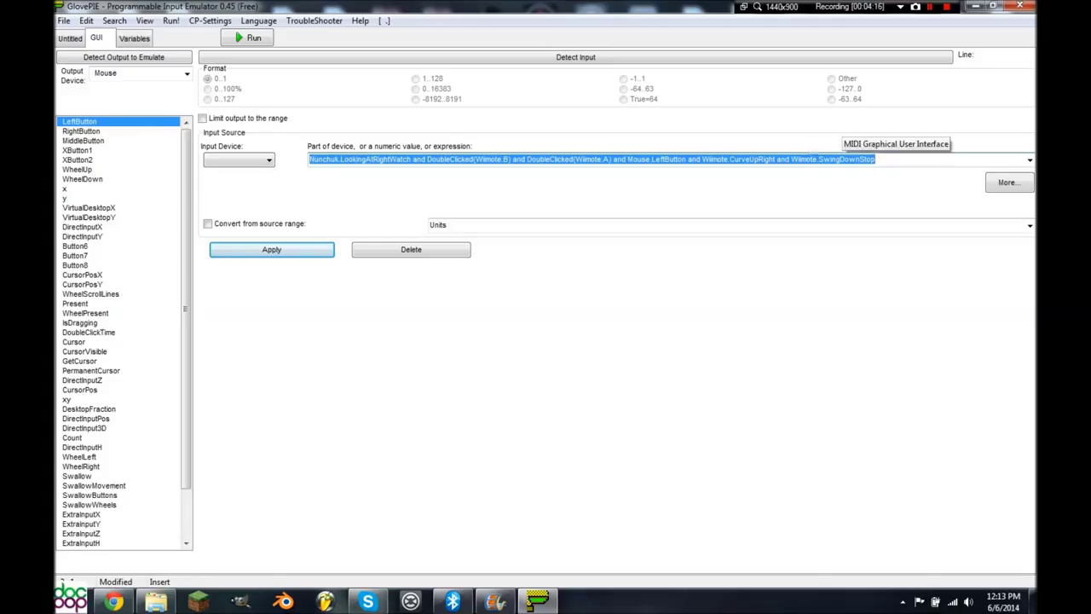
pyautogui.click(346, 58)
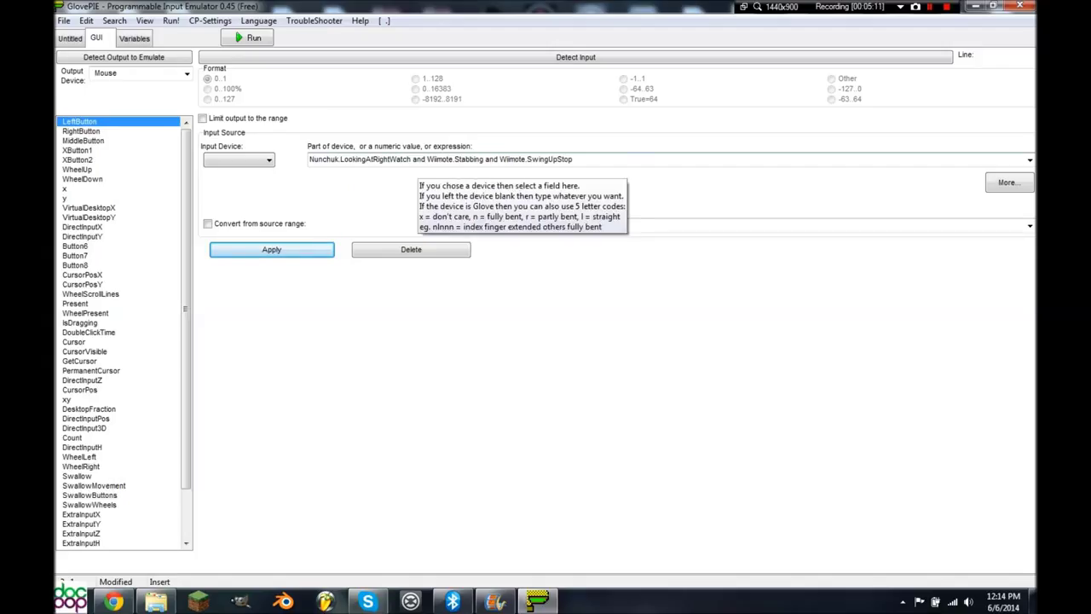
pyautogui.click(427, 160)
pyautogui.moveTo(428, 160); pyautogui.dragTo(309, 159)
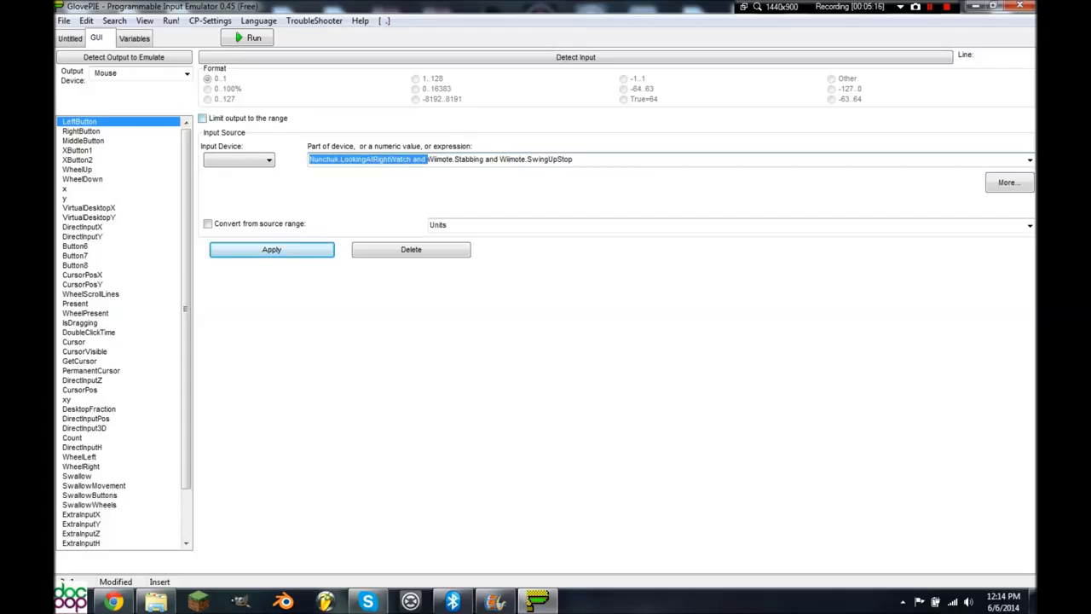
pyautogui.press('Delete')
pyautogui.moveTo(455, 159); pyautogui.dragTo(308, 160)
pyautogui.press('Delete')
pyautogui.press('Delete')
# Set the input device to Wiimote with Wiimote as the device part, and apply the mapping to the script
pyautogui.click(239, 159)
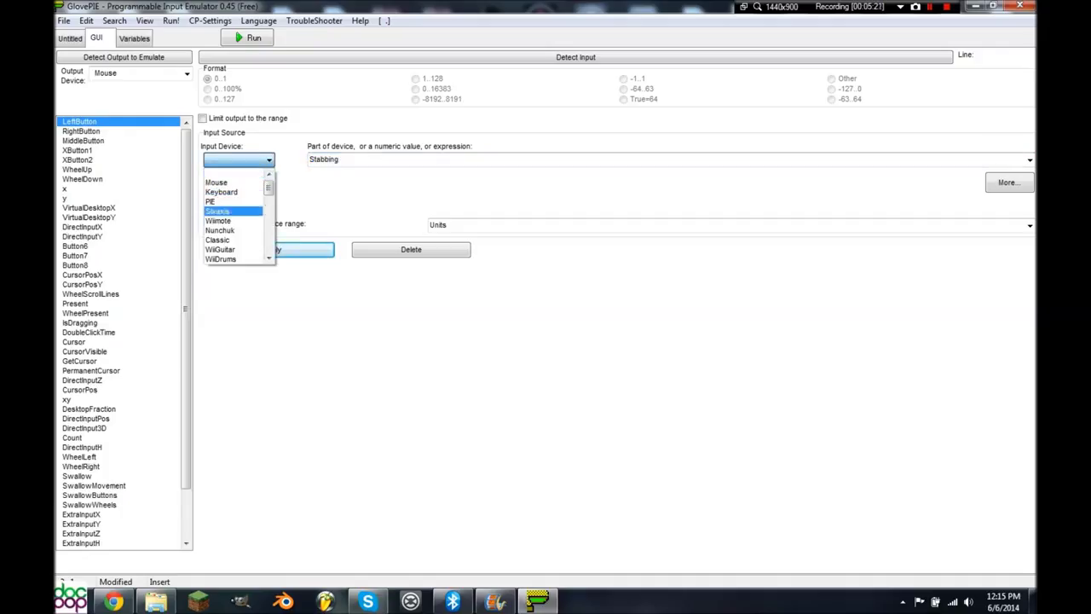
pyautogui.click(230, 210)
pyautogui.click(310, 159)
pyautogui.write('Wiimote')
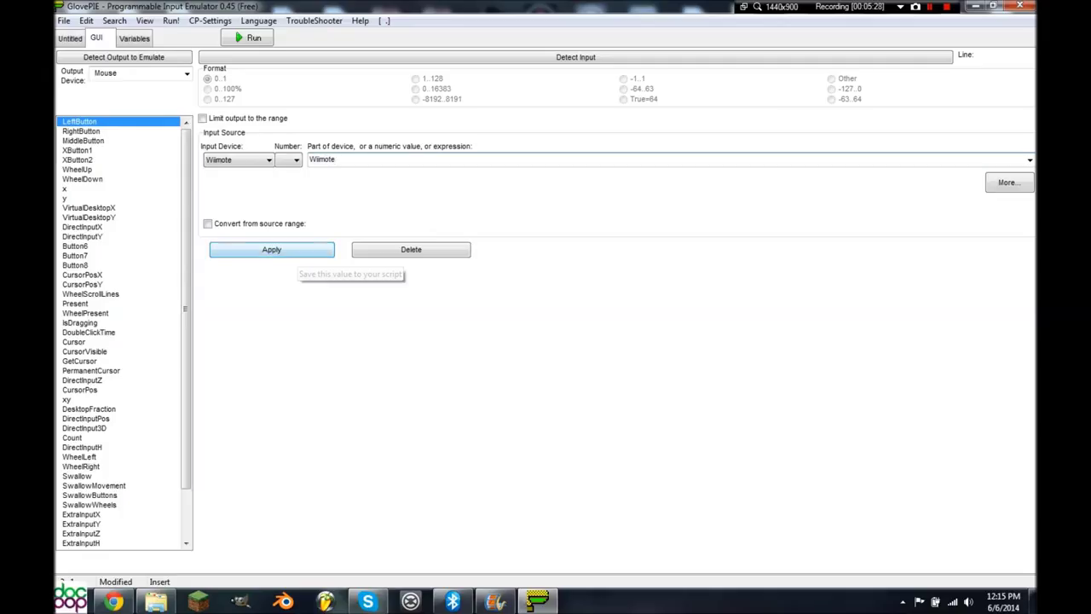
pyautogui.click(299, 250)
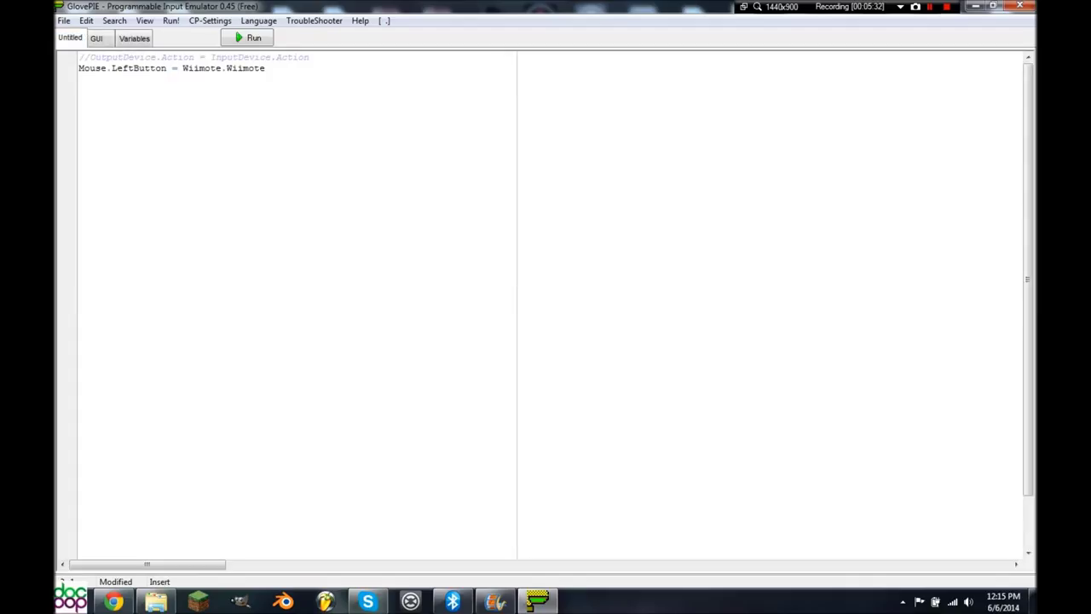
# Correct the script line to Mouse.LeftButton = Wiimote.Stabbing and test-run the script, stopping it when done
pyautogui.moveTo(265, 68); pyautogui.dragTo(226, 68)
pyautogui.write('Stabbing')
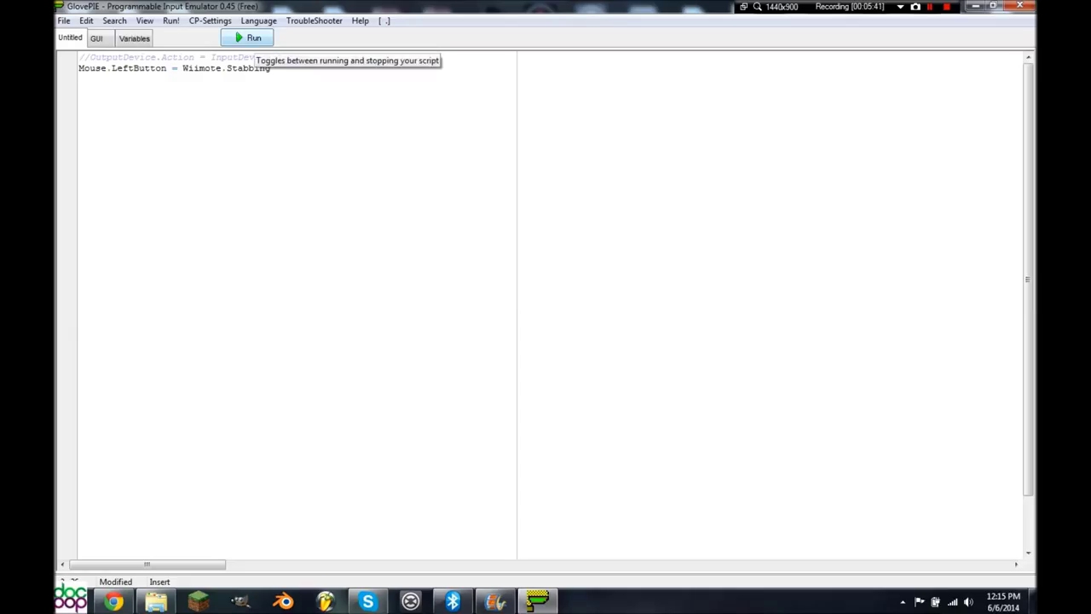
pyautogui.click(253, 37)
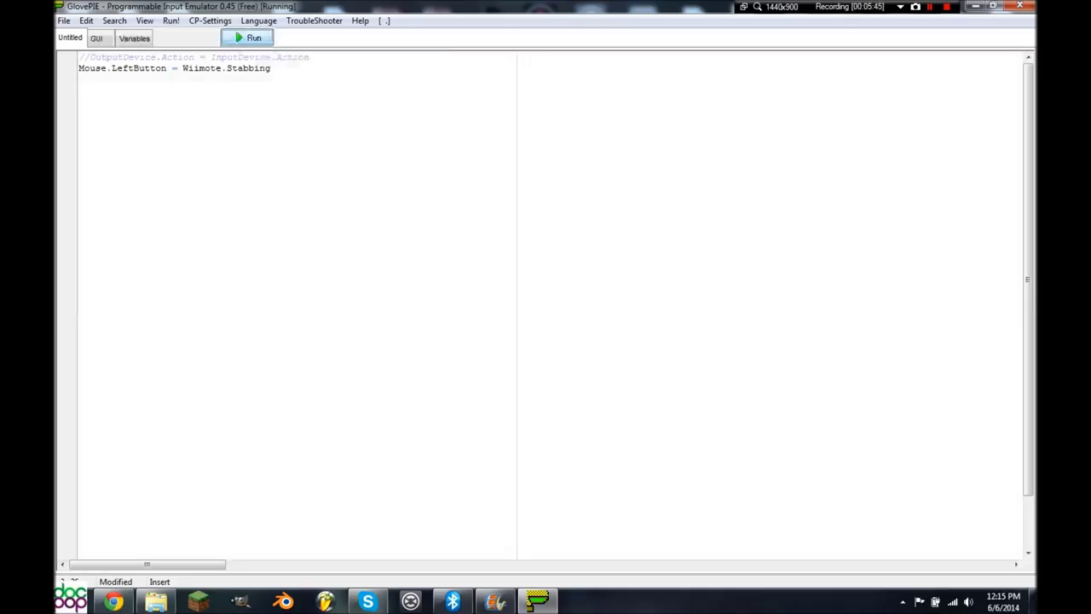
pyautogui.click(252, 37)
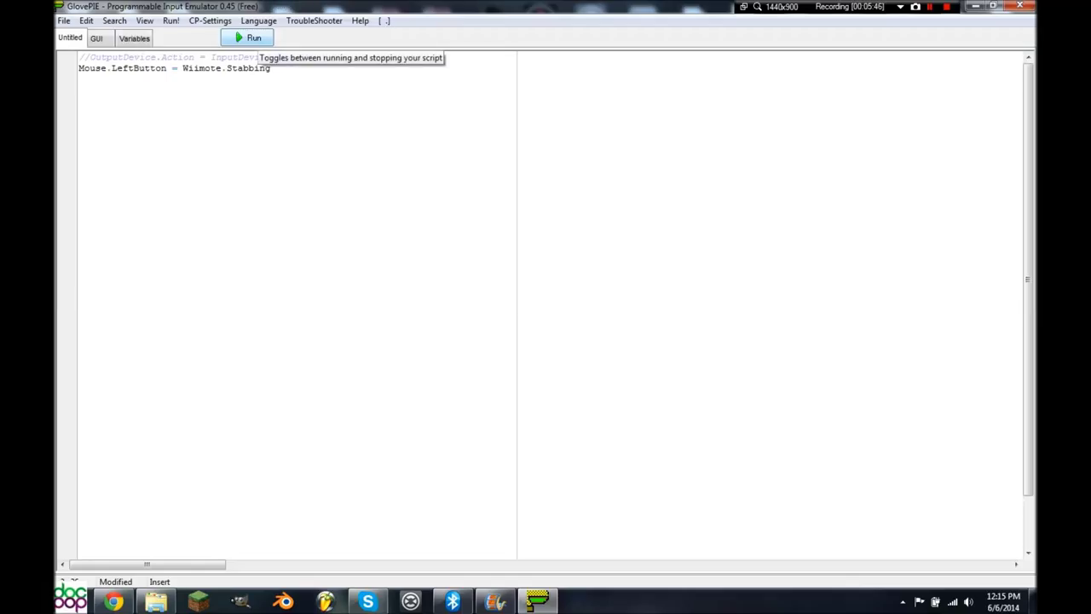
pyautogui.click(252, 38)
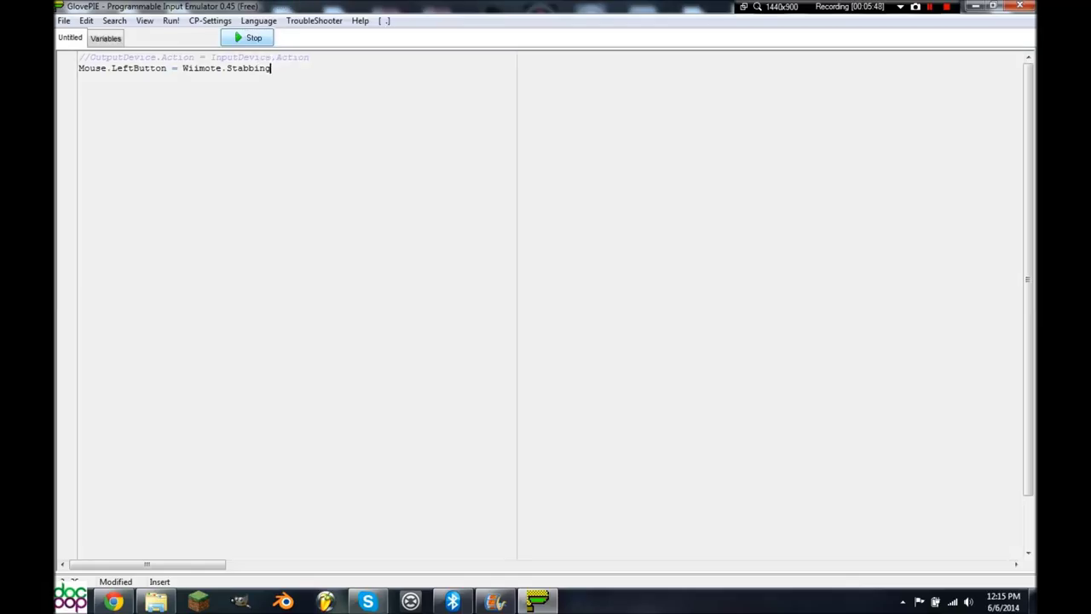
pyautogui.click(252, 37)
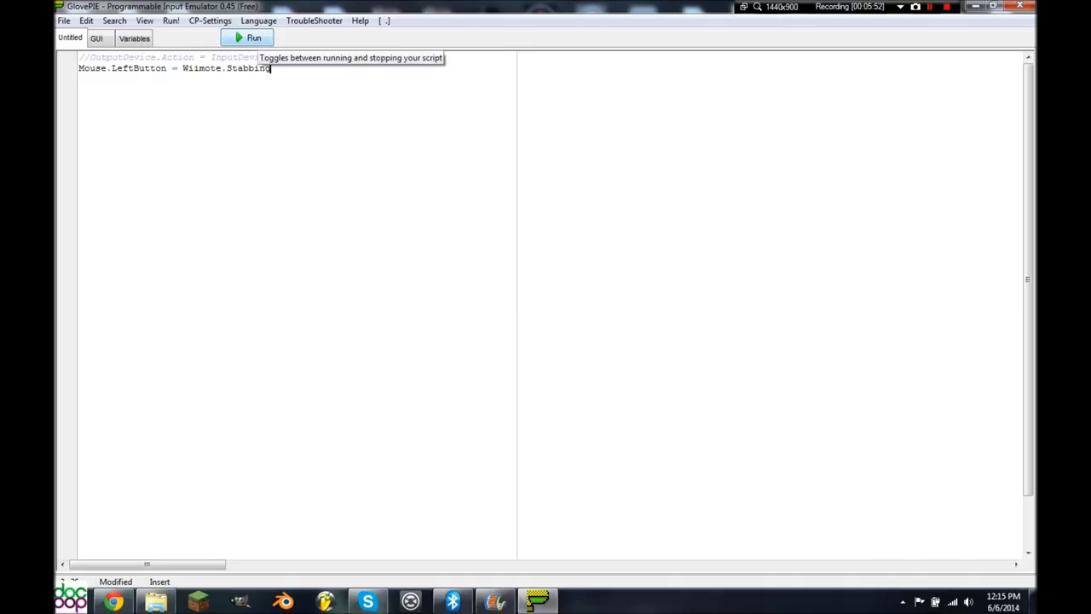
# Delete the Mouse.LeftButton line from the script and copy the commented OutputDevice.Action template line
pyautogui.hotkey('ctrl', 'a')
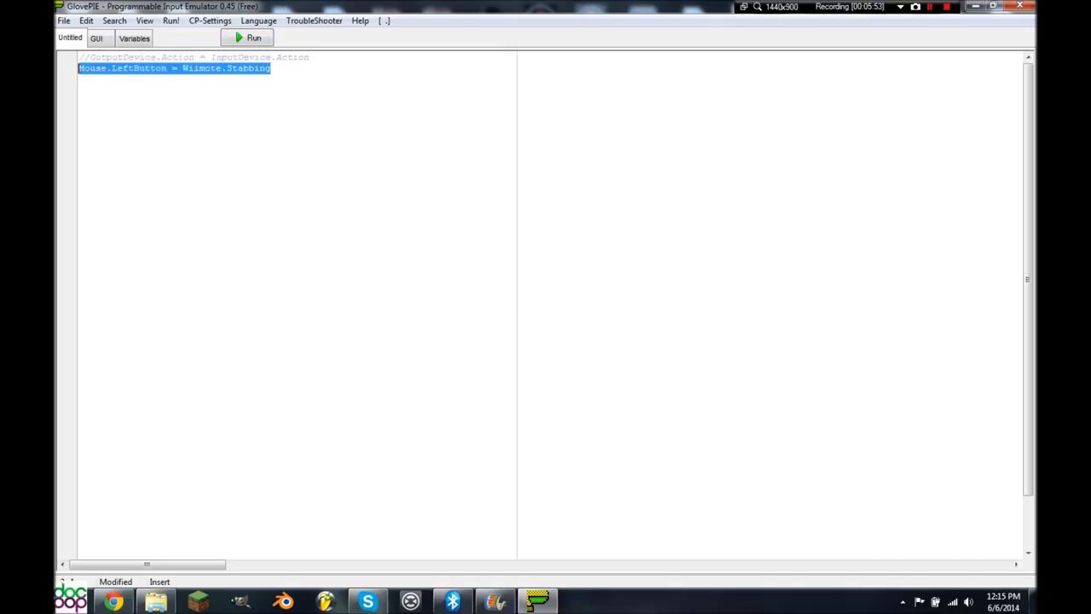
pyautogui.press('BackSpace')
pyautogui.press('BackSpace')
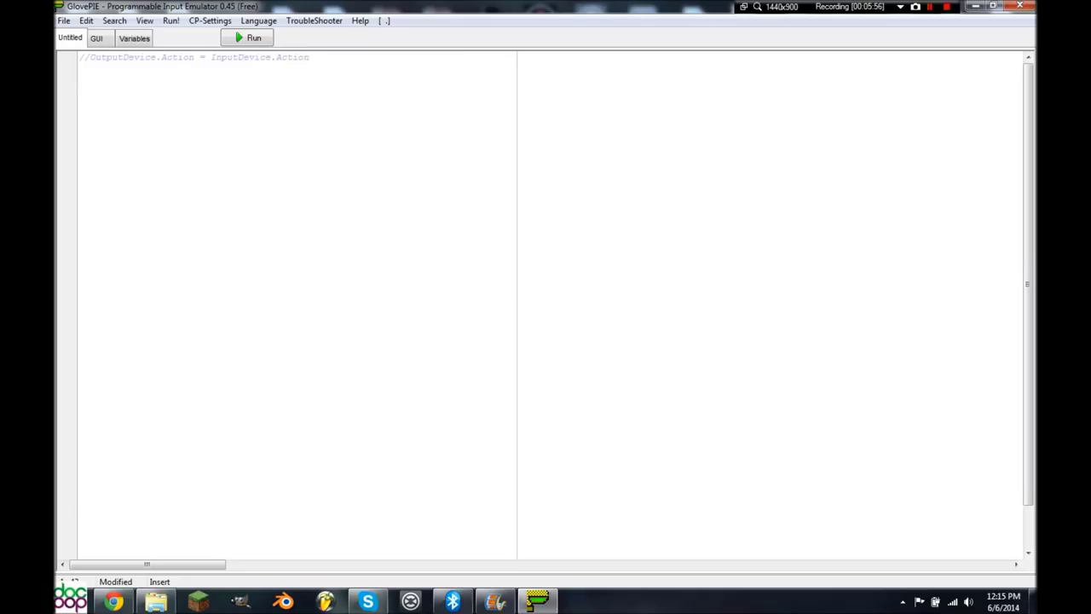
pyautogui.moveTo(308, 57); pyautogui.dragTo(79, 58)
pyautogui.hotkey('ctrl', 'c')
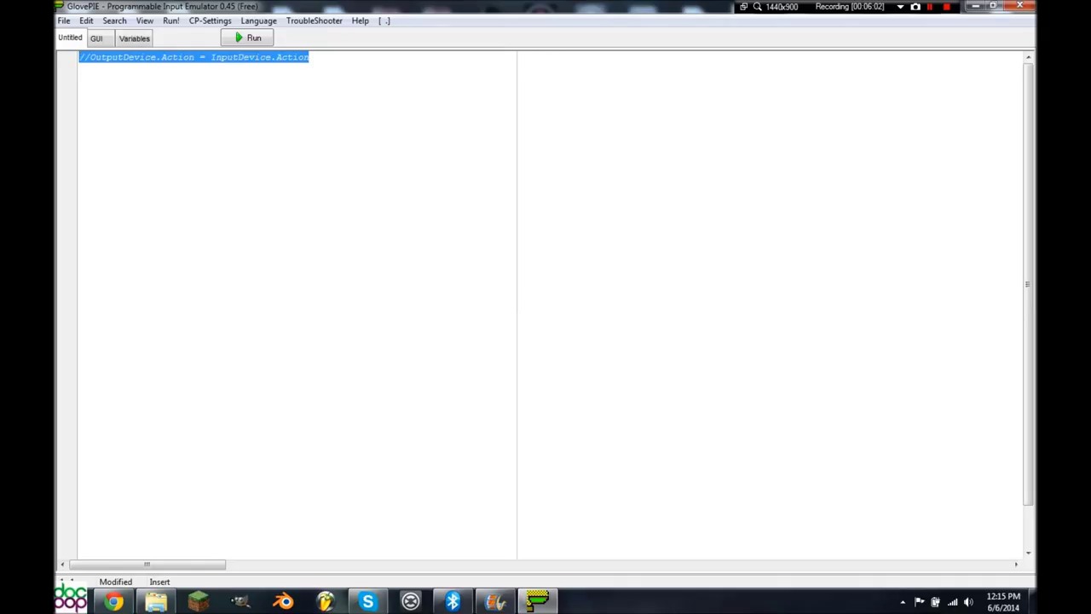
pyautogui.click(64, 21)
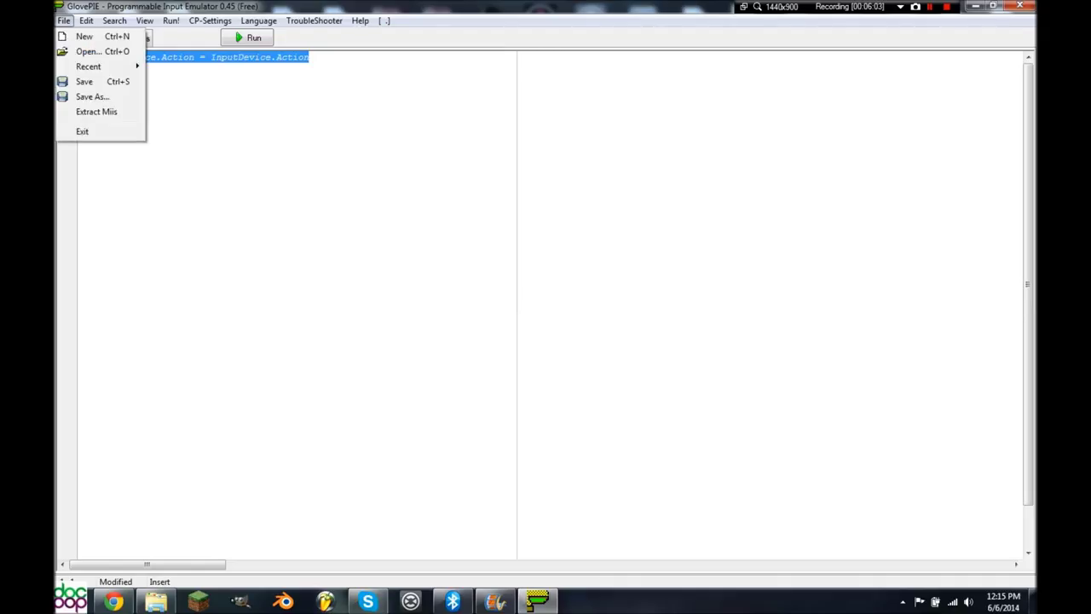
pyautogui.click(92, 96)
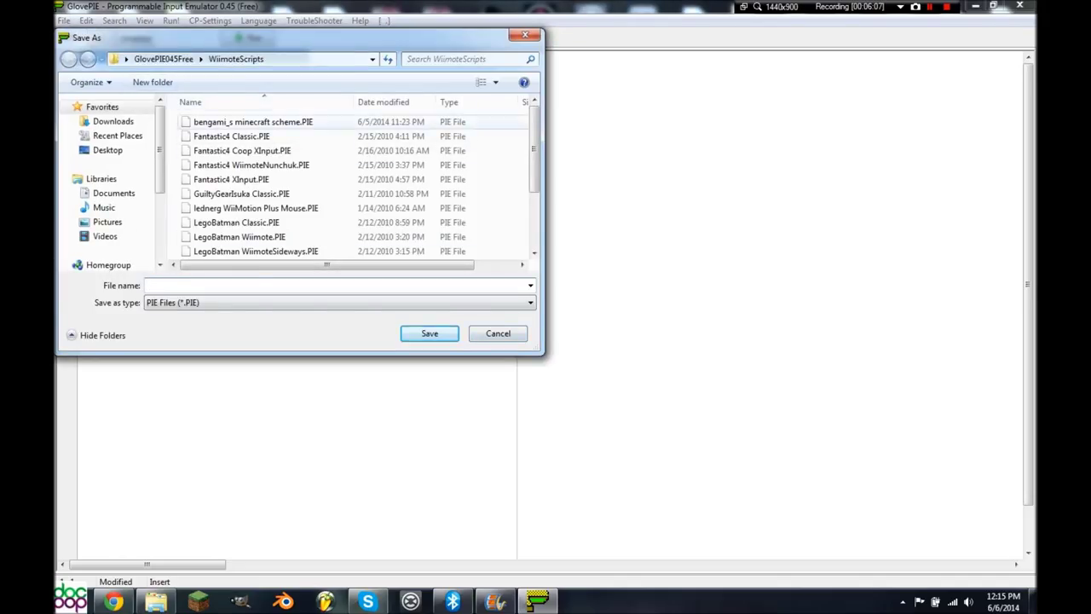
pyautogui.click(252, 121)
pyautogui.click(430, 333)
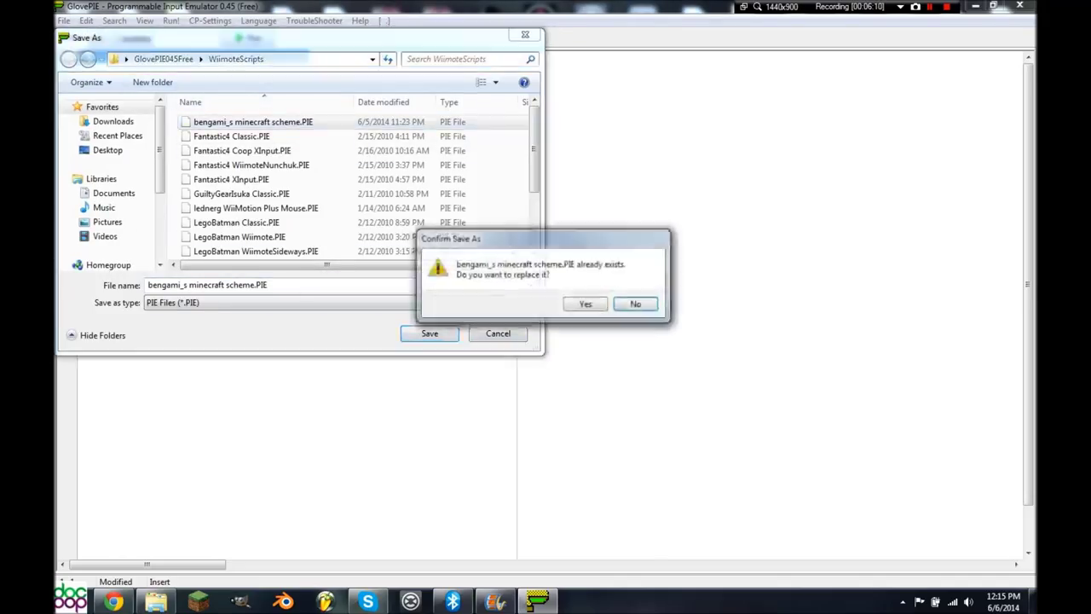
pyautogui.click(635, 304)
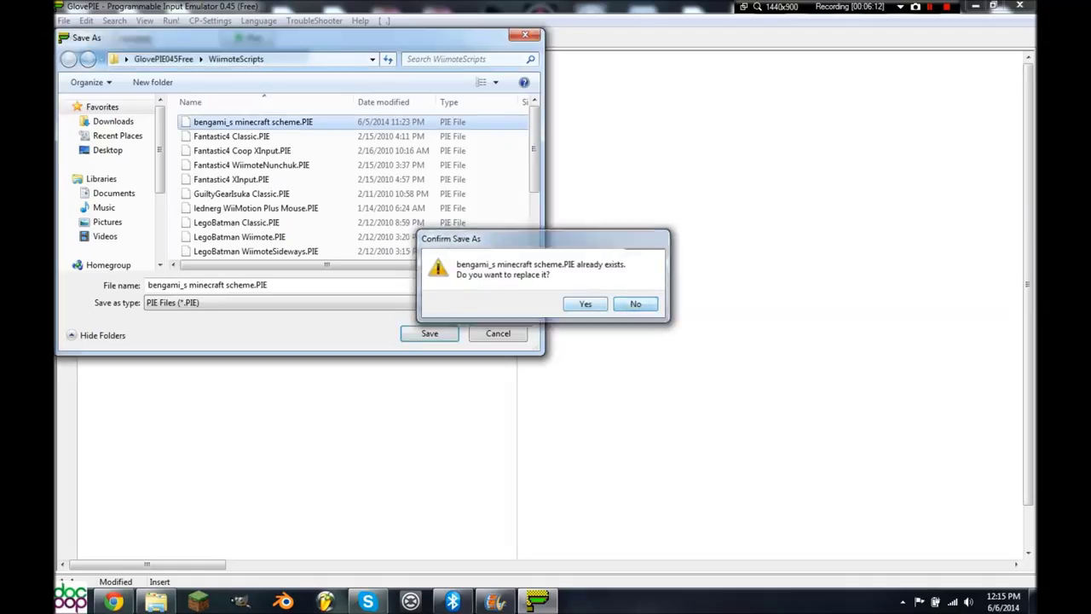
pyautogui.click(497, 333)
# Open the recent script "bengami_s minecraft scheme" and paste the copied template comment on a new line below its title comment
pyautogui.click(64, 20)
pyautogui.click(64, 20)
pyautogui.moveTo(94, 63)
pyautogui.click(219, 68)
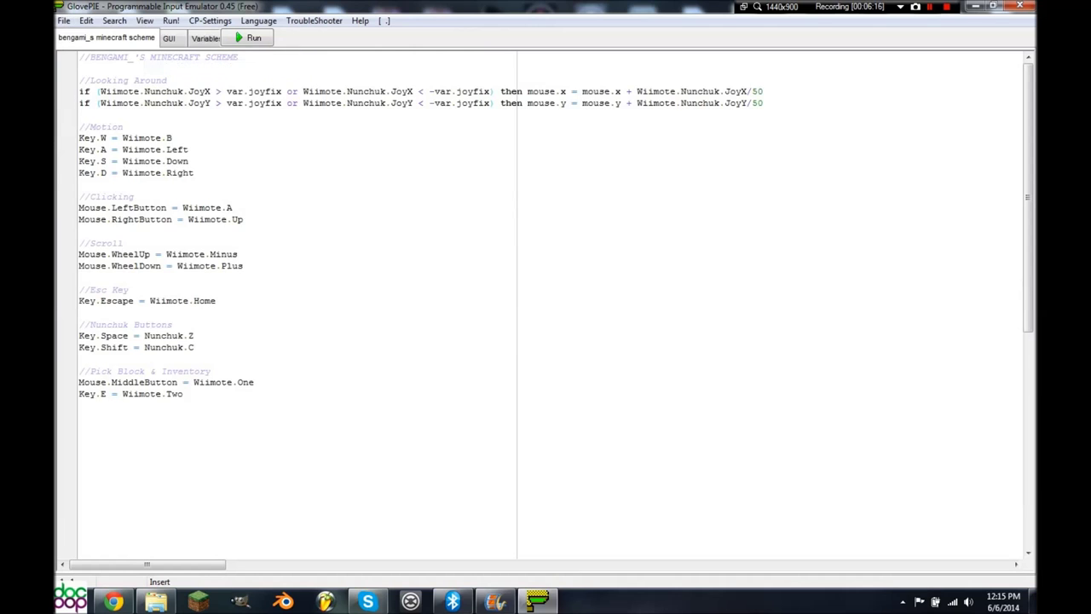
pyautogui.click(238, 57)
pyautogui.press('Return')
pyautogui.hotkey('ctrl', 'v')
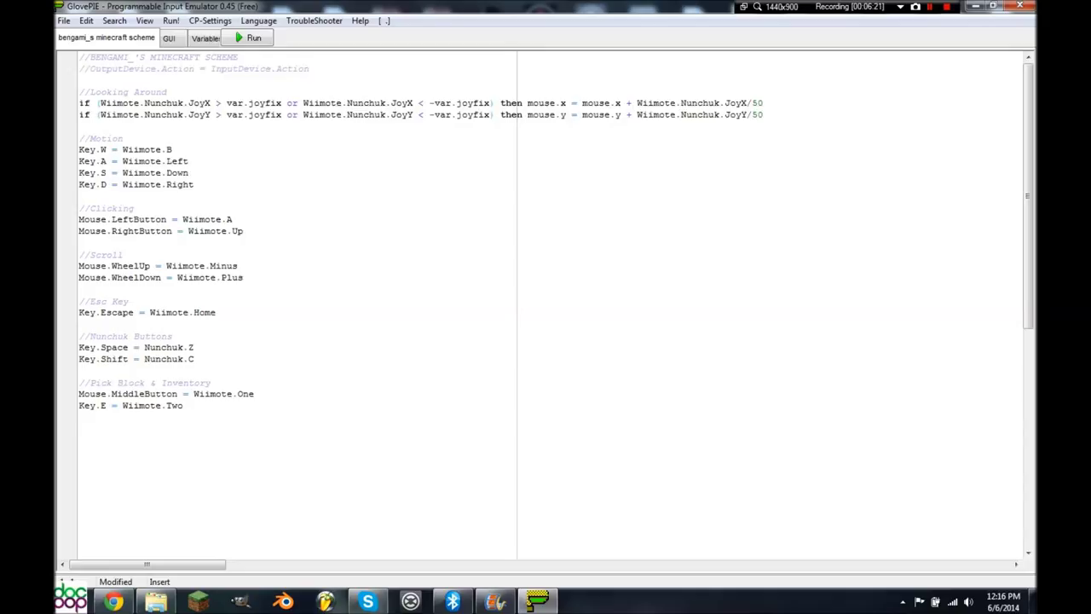